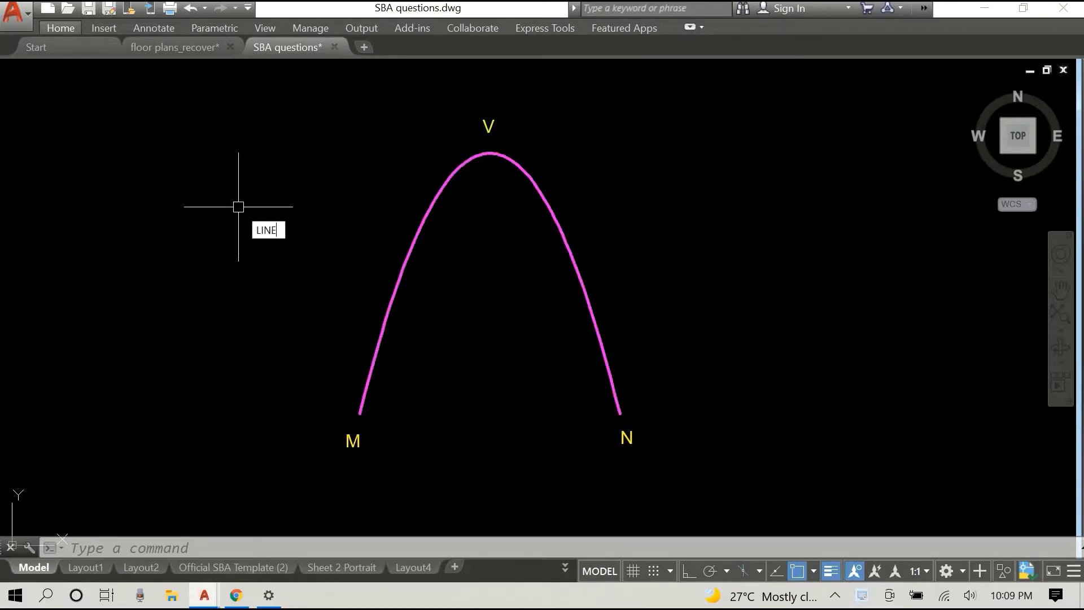
Draw a straight base line joining the parabola's endpoints M and N.
{"action": "key", "text": "Return"}
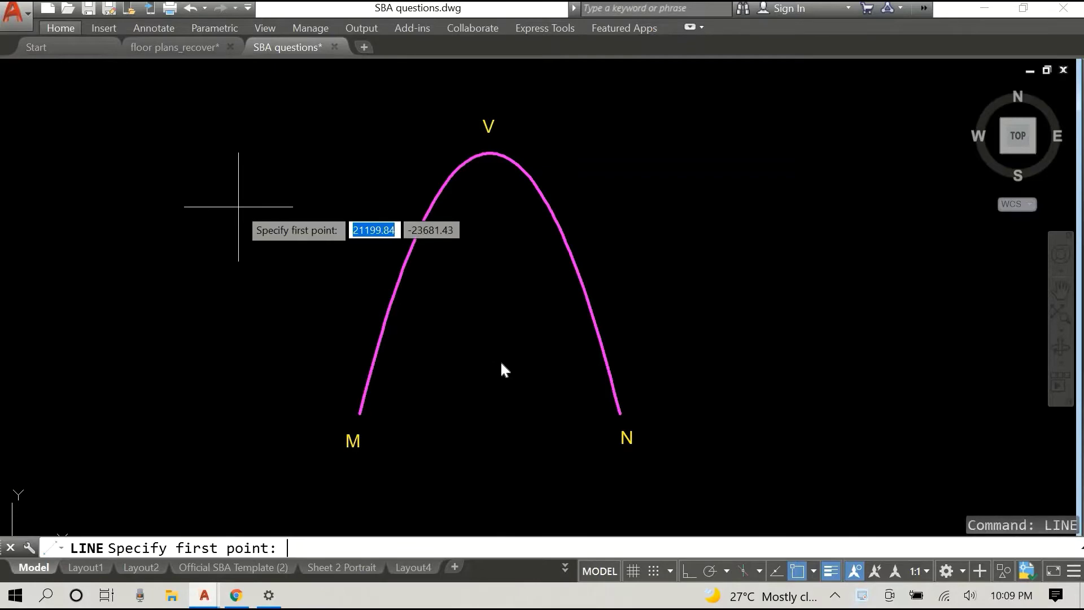
{"action": "left_click", "coordinate": [360, 414]}
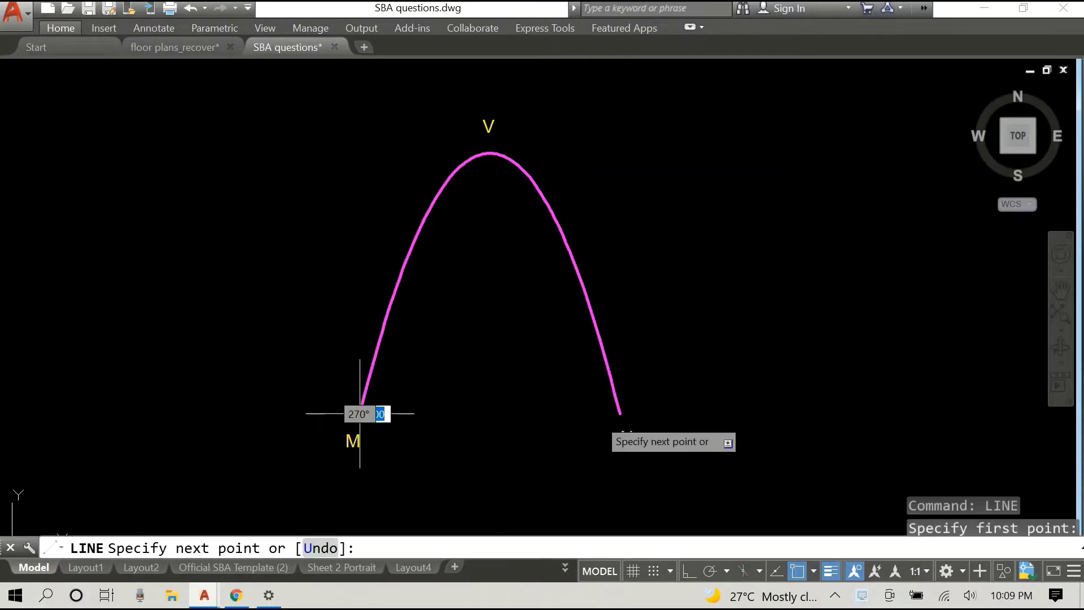
{"action": "left_click", "coordinate": [621, 414]}
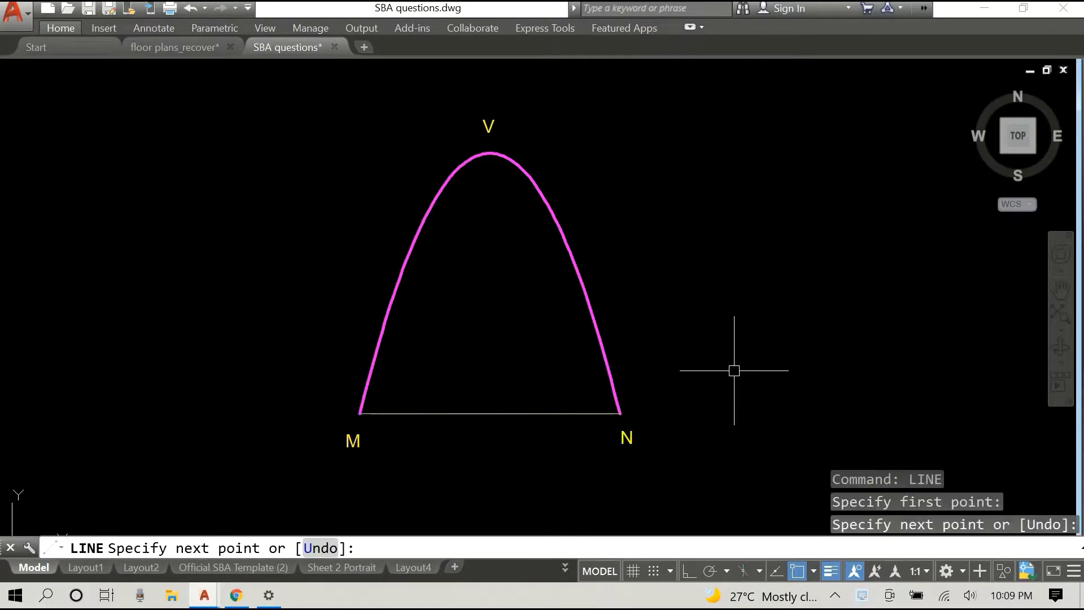
{"action": "key", "text": "Escape"}
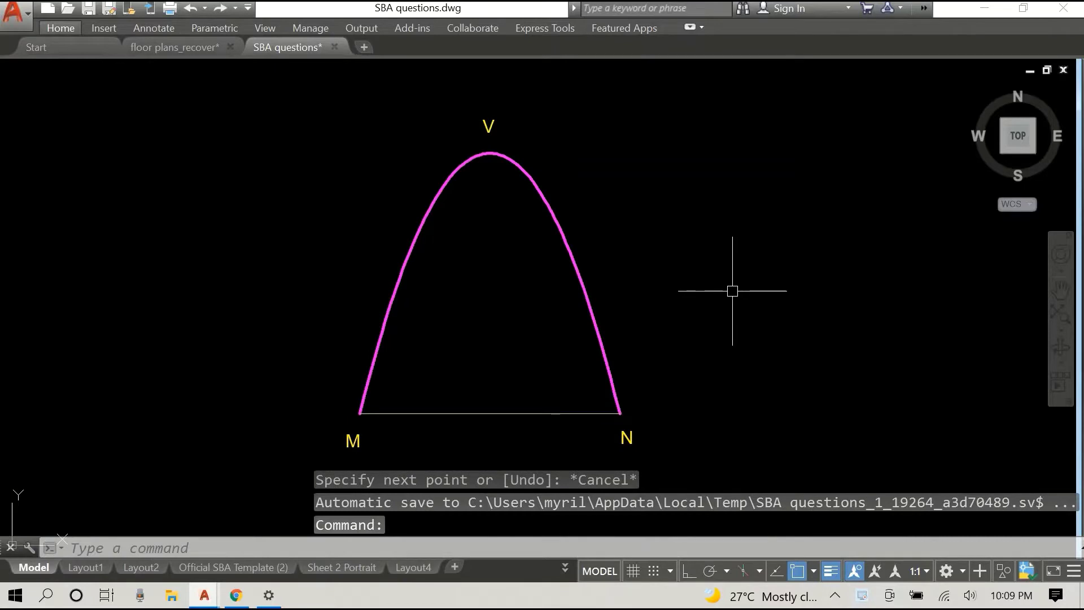
Draw the parabola's vertical axis as a line from the midpoint of base MN up to vertex V.
{"action": "left_click_drag", "start_coordinate": [709, 273], "coordinate": [726, 186]}
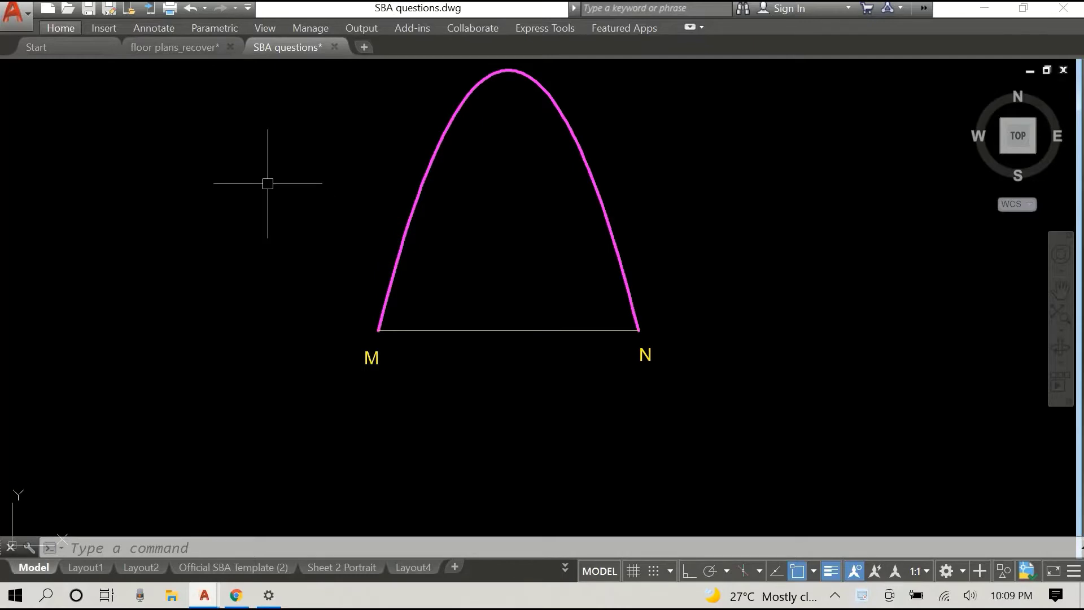
{"action": "left_click_drag", "start_coordinate": [268, 183], "coordinate": [181, 267]}
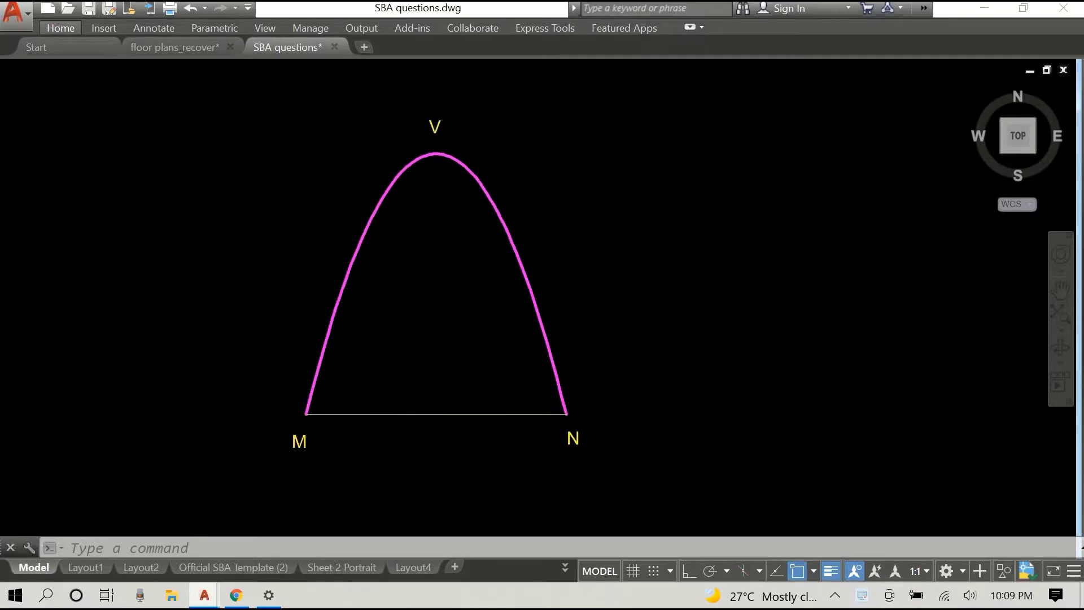
{"action": "right_click", "coordinate": [234, 235]}
{"action": "left_click", "coordinate": [284, 245]}
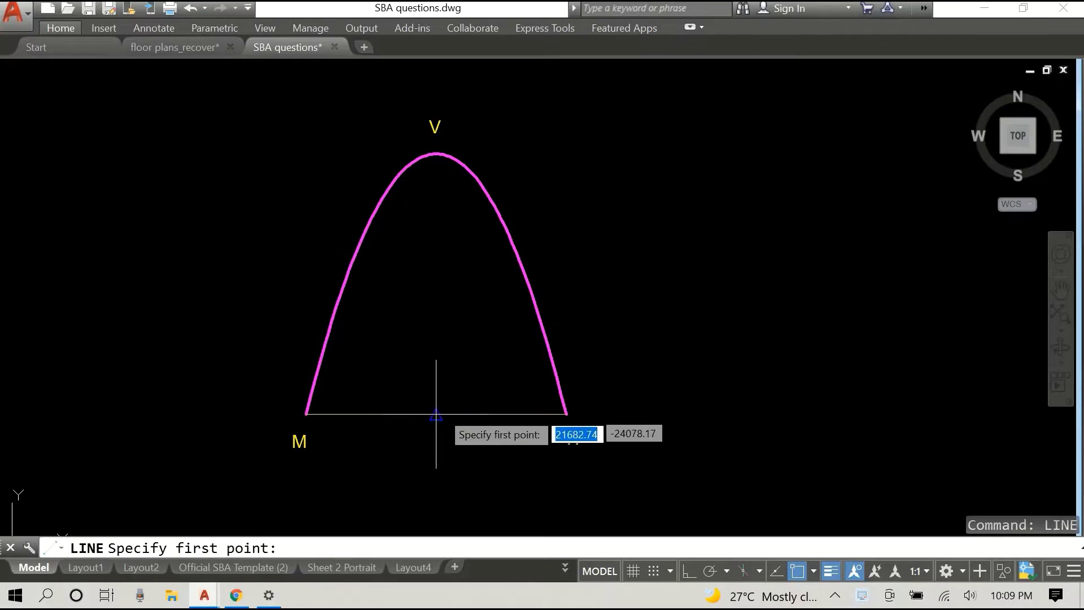
{"action": "left_click", "coordinate": [436, 414]}
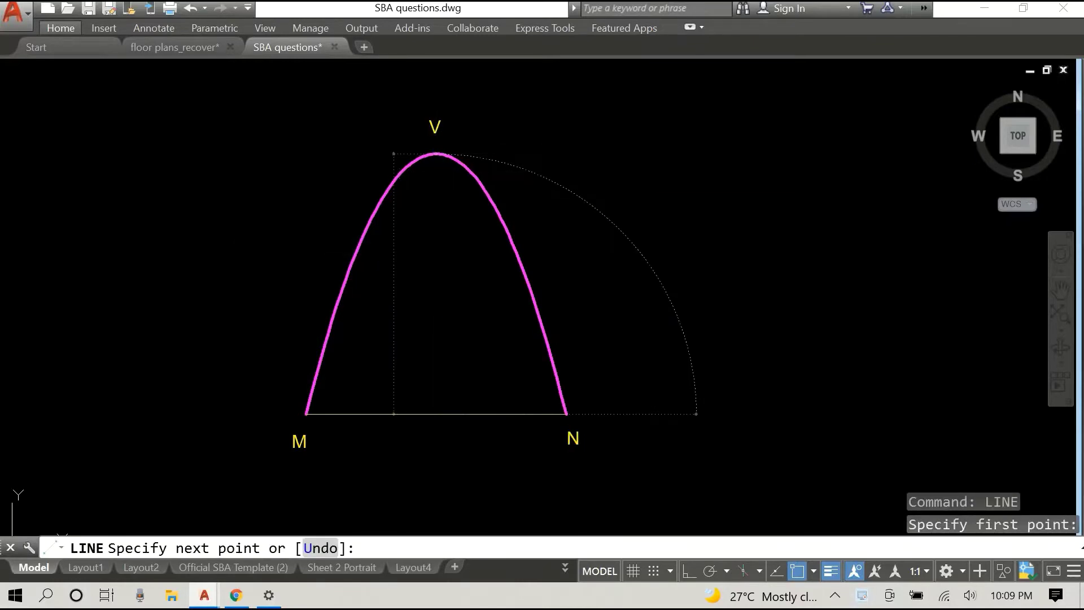
{"action": "left_click", "coordinate": [436, 153]}
{"action": "key", "text": "Escape"}
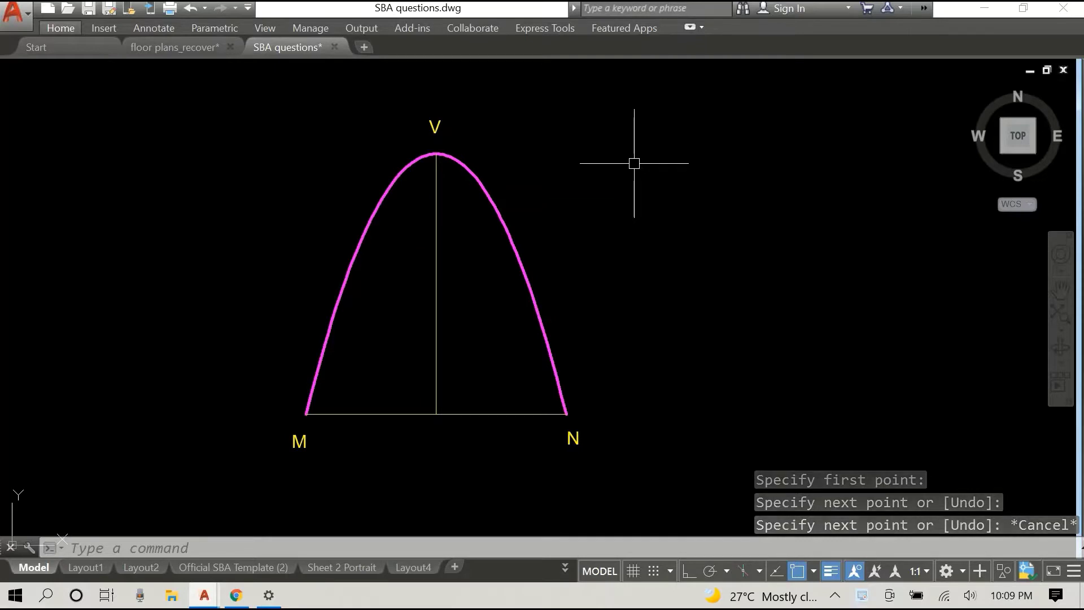
Label the midpoint of base MN with the text 0 just below it, at height 25 and rotation 0.
{"action": "type", "text": "tex"}
{"action": "key", "text": "Return"}
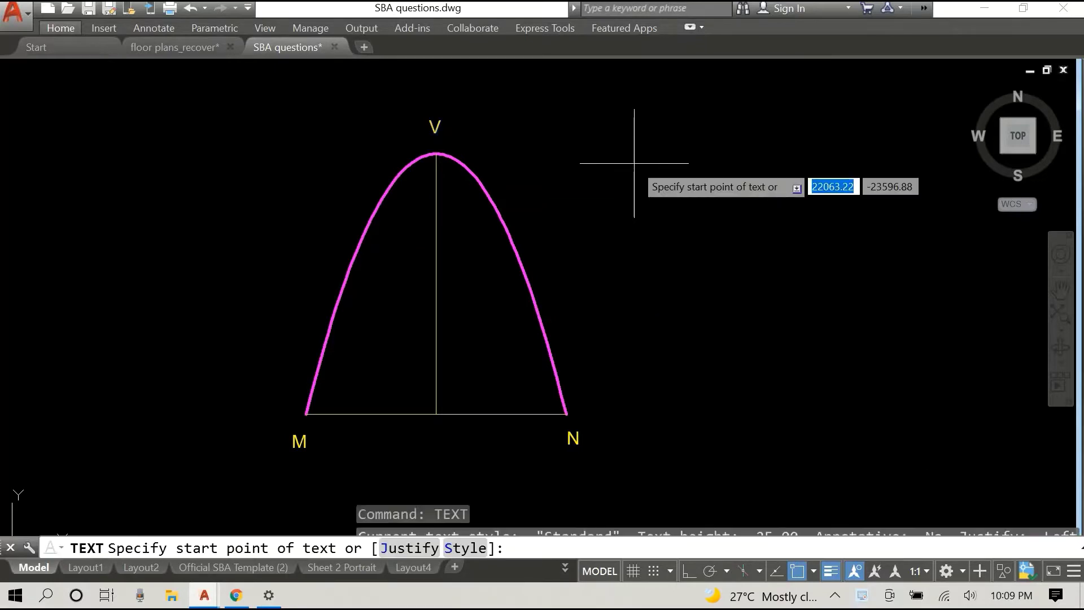
{"action": "left_click", "coordinate": [436, 432]}
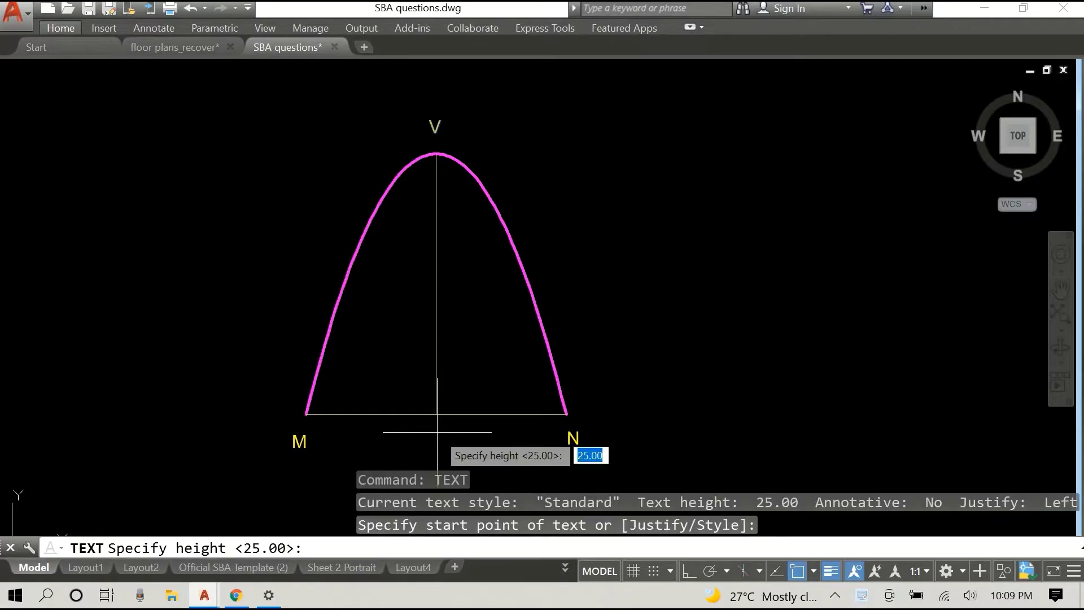
{"action": "key", "text": "Return"}
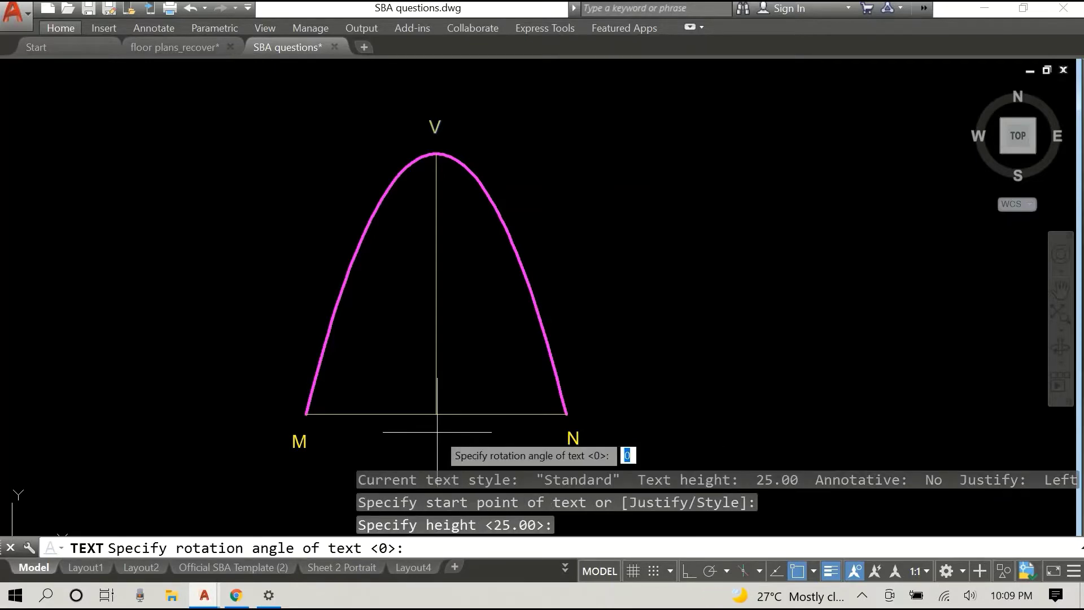
{"action": "key", "text": "Return"}
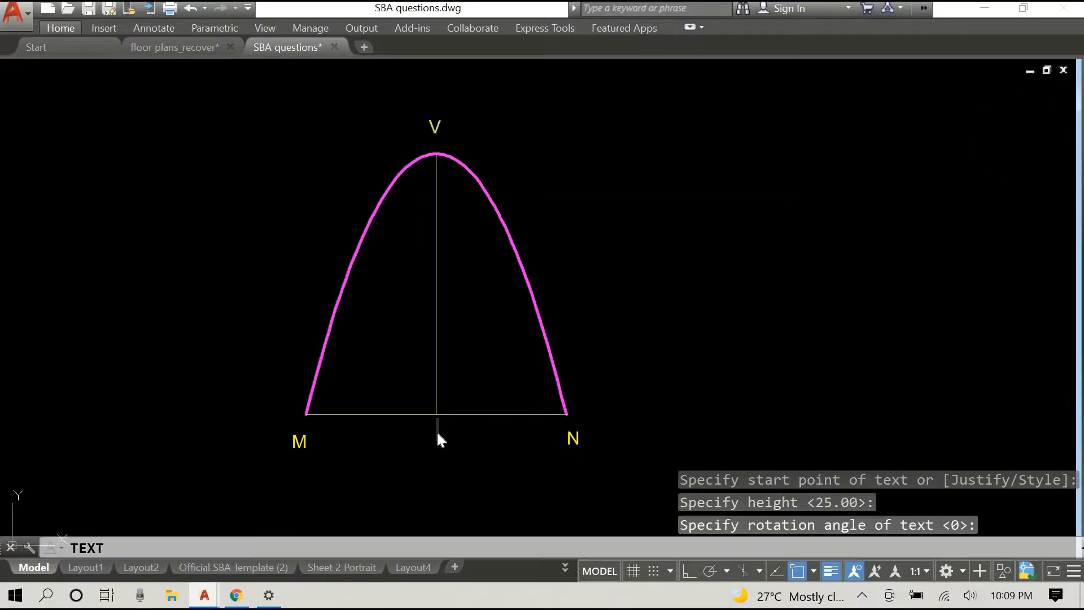
{"action": "left_click", "coordinate": [754, 270]}
{"action": "key", "text": "Return"}
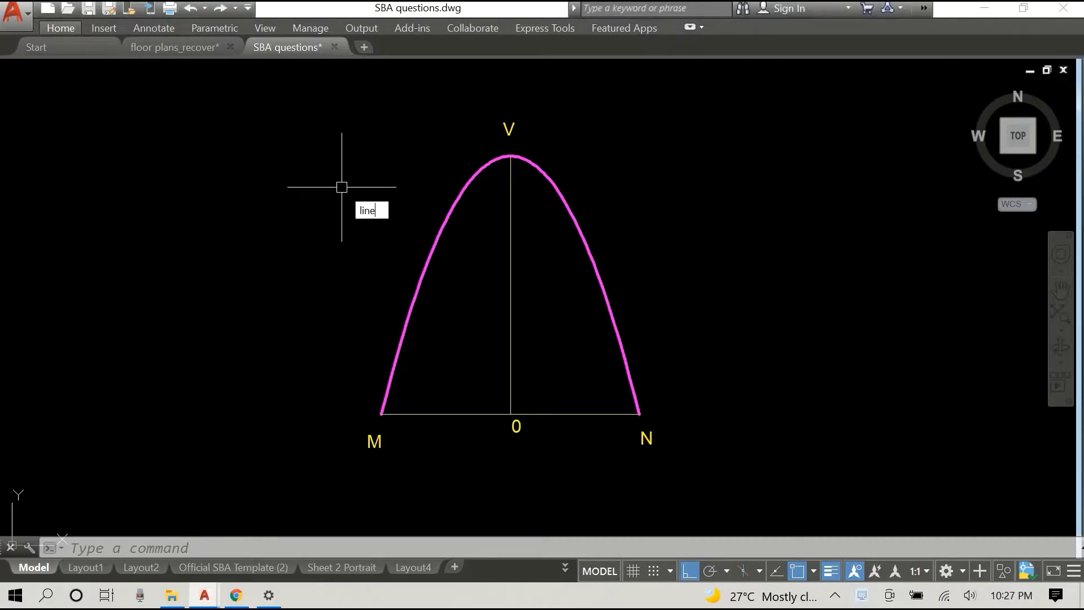
Draw a right triangle from vertex V: 150 down the axis, 300 horizontally to the right, and back to V.
{"action": "key", "text": "Return"}
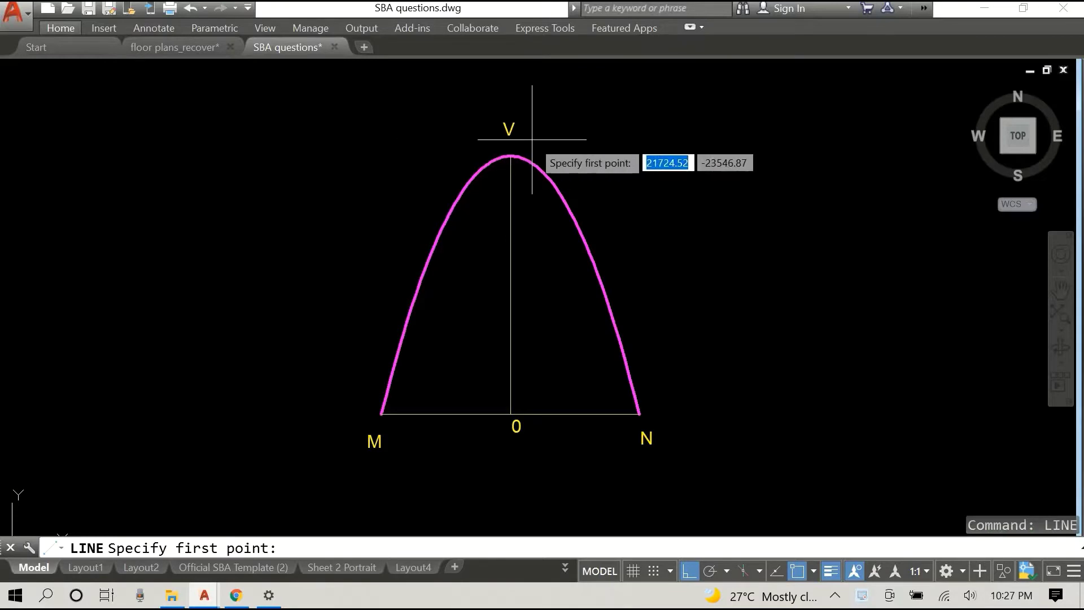
{"action": "left_click", "coordinate": [511, 154]}
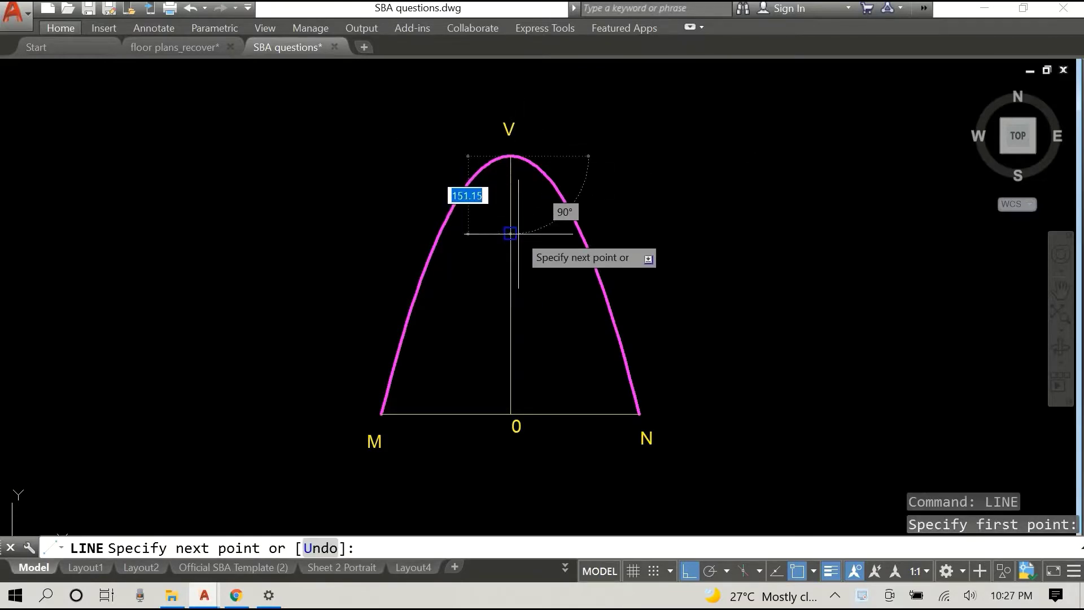
{"action": "type", "text": "150"}
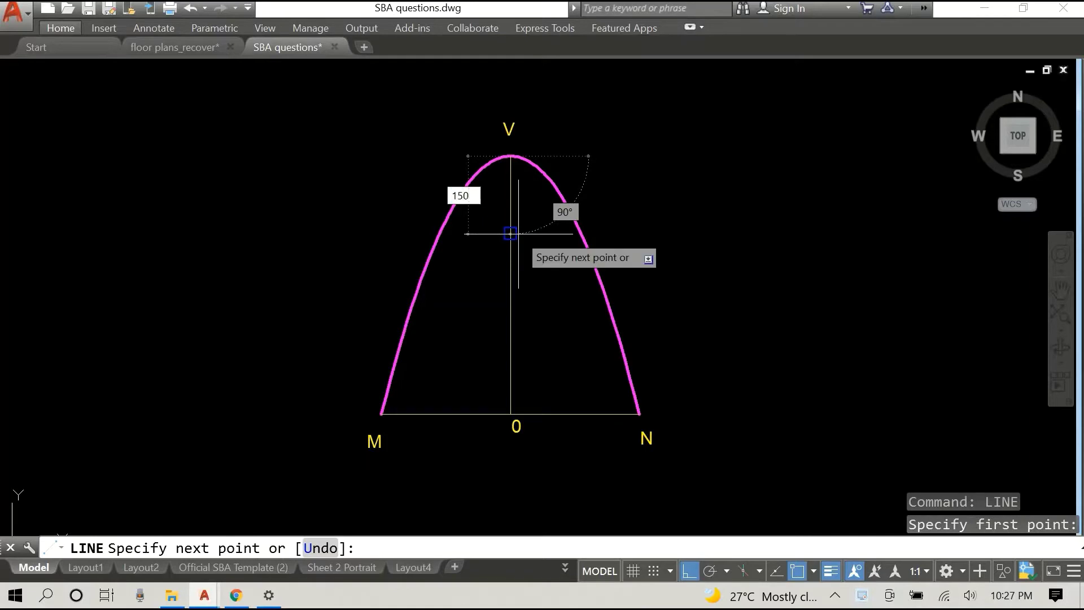
{"action": "key", "text": "Return"}
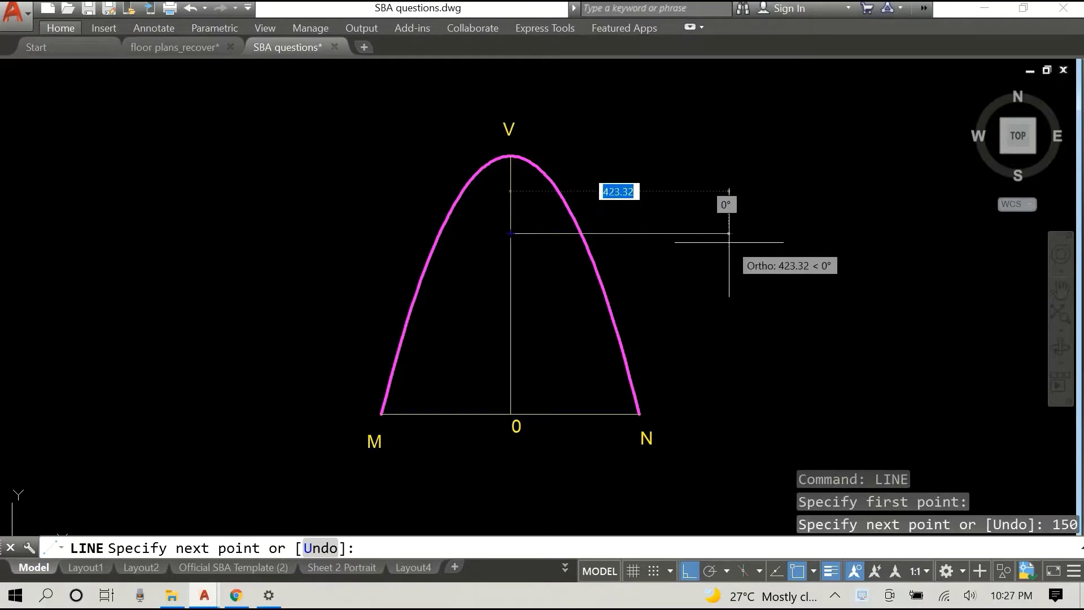
{"action": "type", "text": "3"}
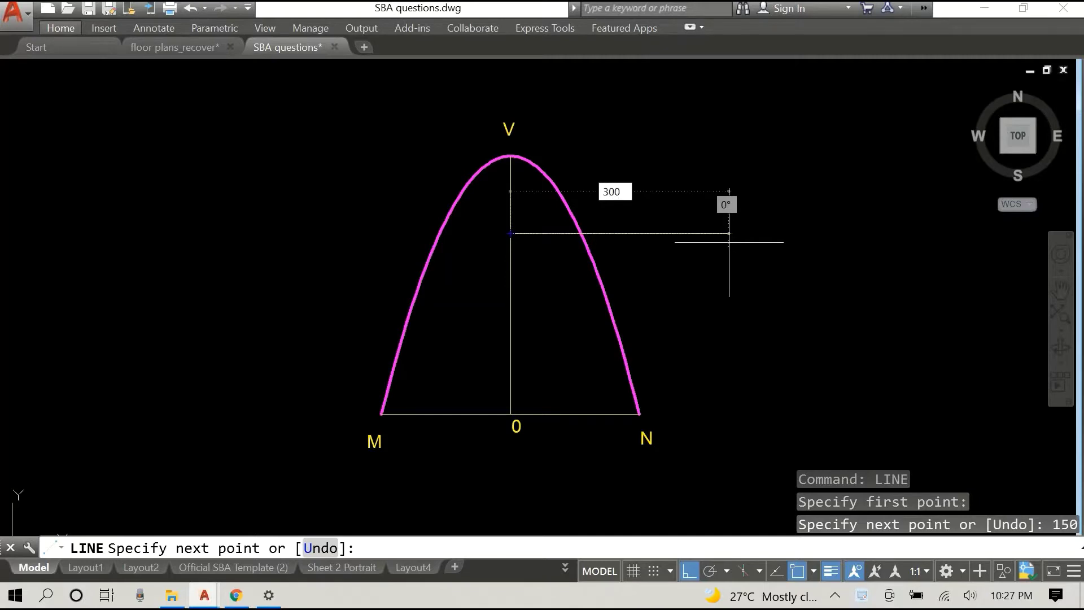
{"action": "type", "text": "00"}
{"action": "key", "text": "Return"}
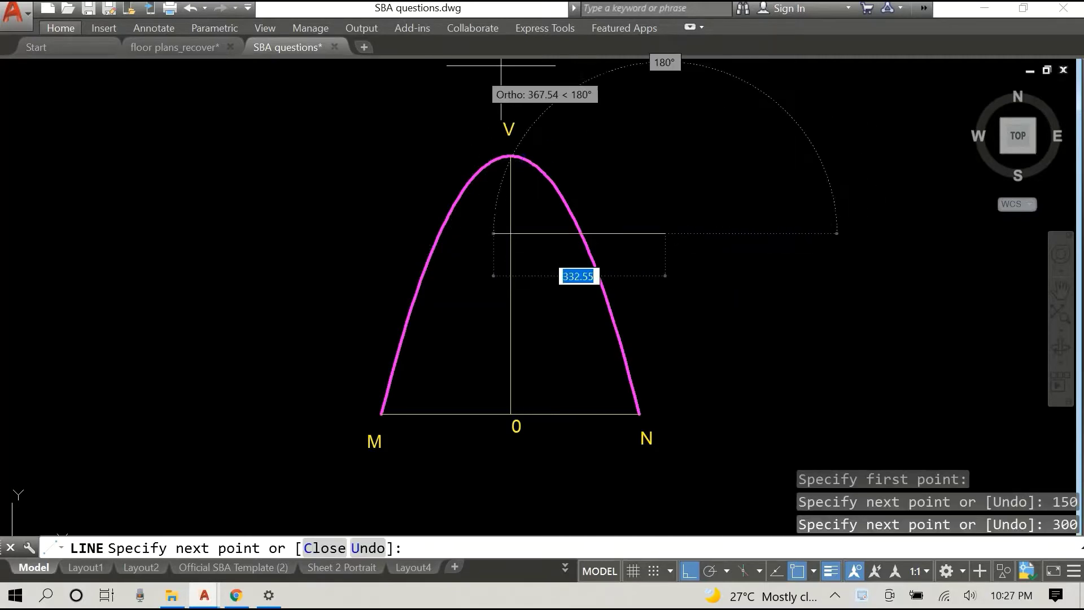
{"action": "left_click", "coordinate": [511, 152]}
{"action": "key", "text": "Escape"}
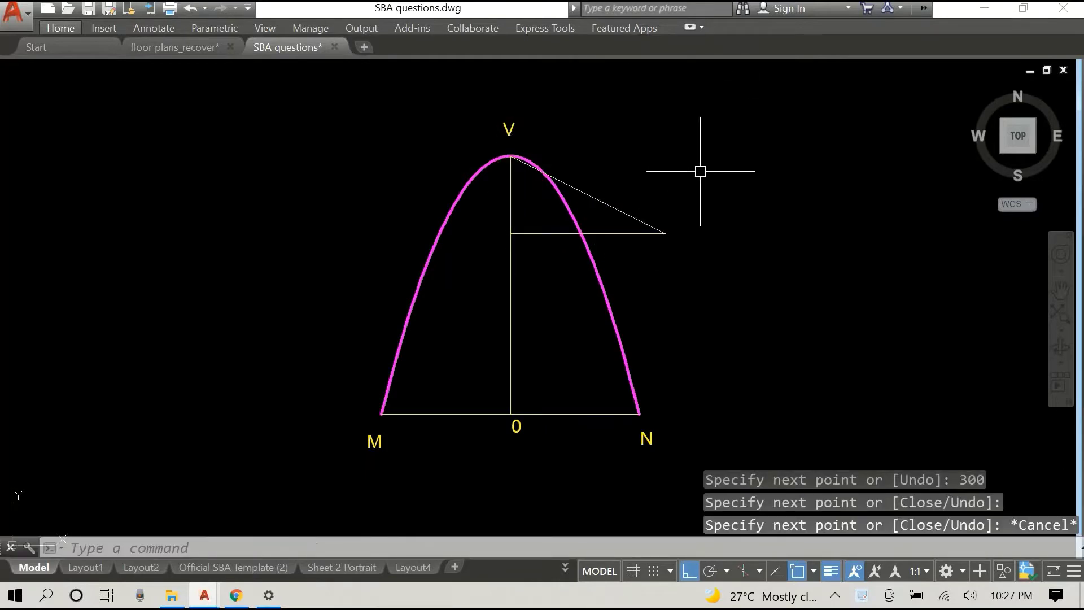
Label the triangle's corner on the axis with the text G, at height 25 and rotation 0.
{"action": "type", "text": "text"}
{"action": "key", "text": "Return"}
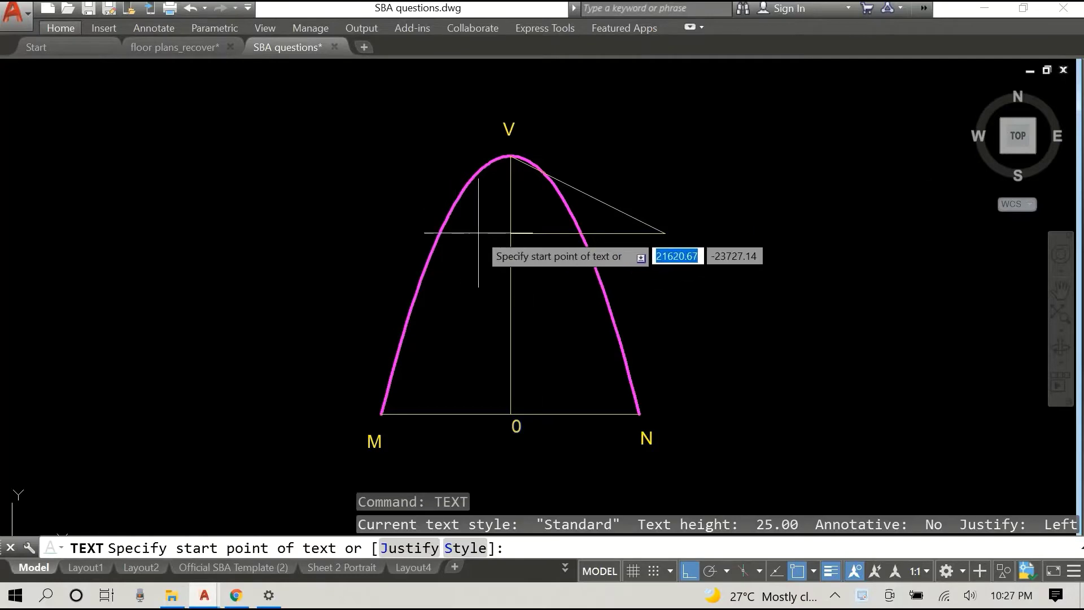
{"action": "left_click", "coordinate": [486, 234]}
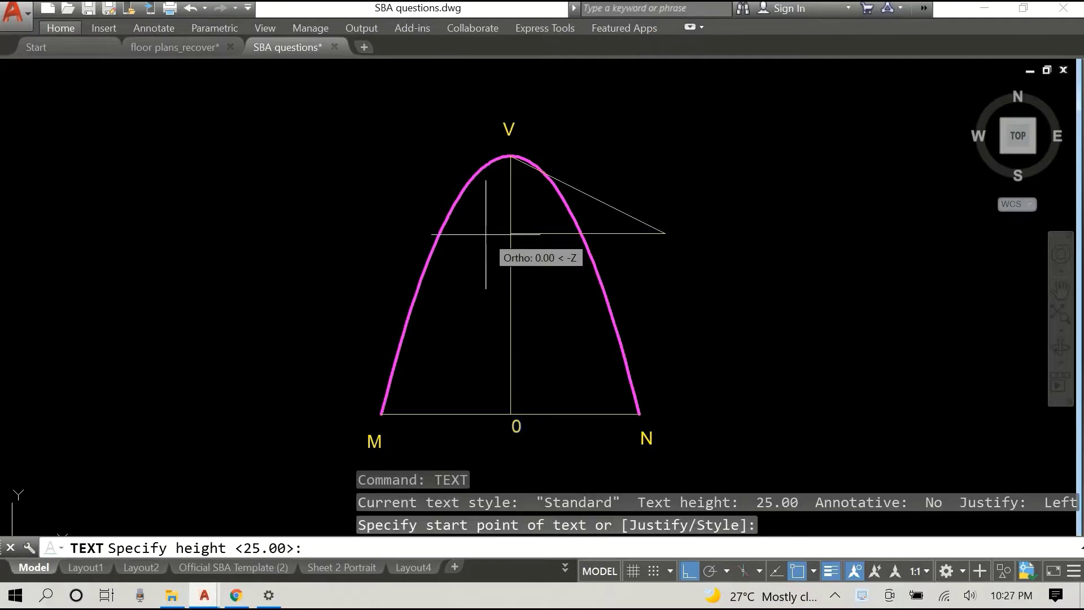
{"action": "key", "text": "Return"}
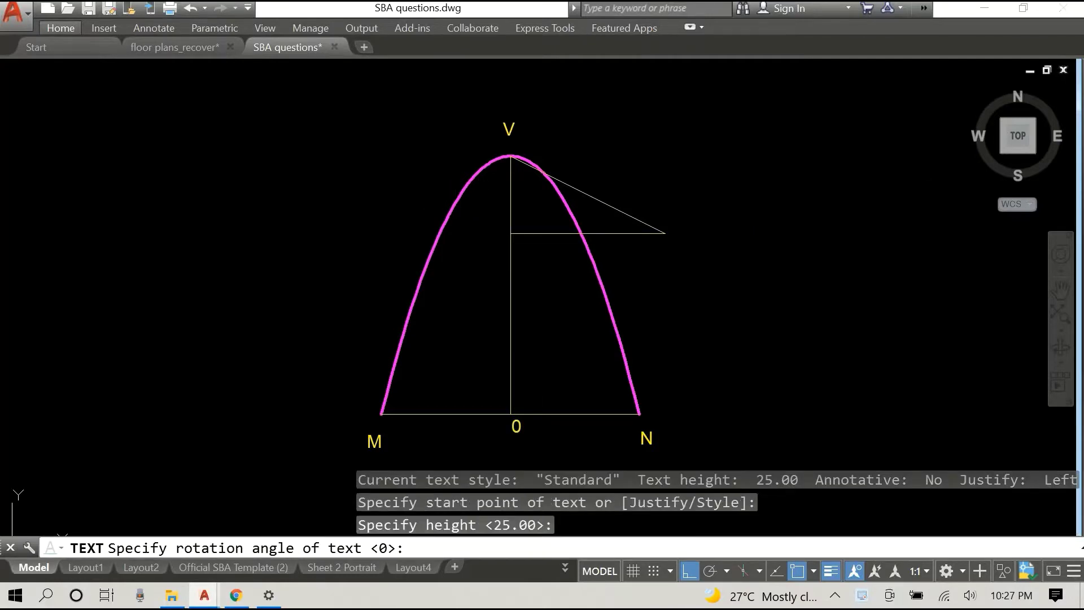
{"action": "key", "text": "Return"}
{"action": "type", "text": "G"}
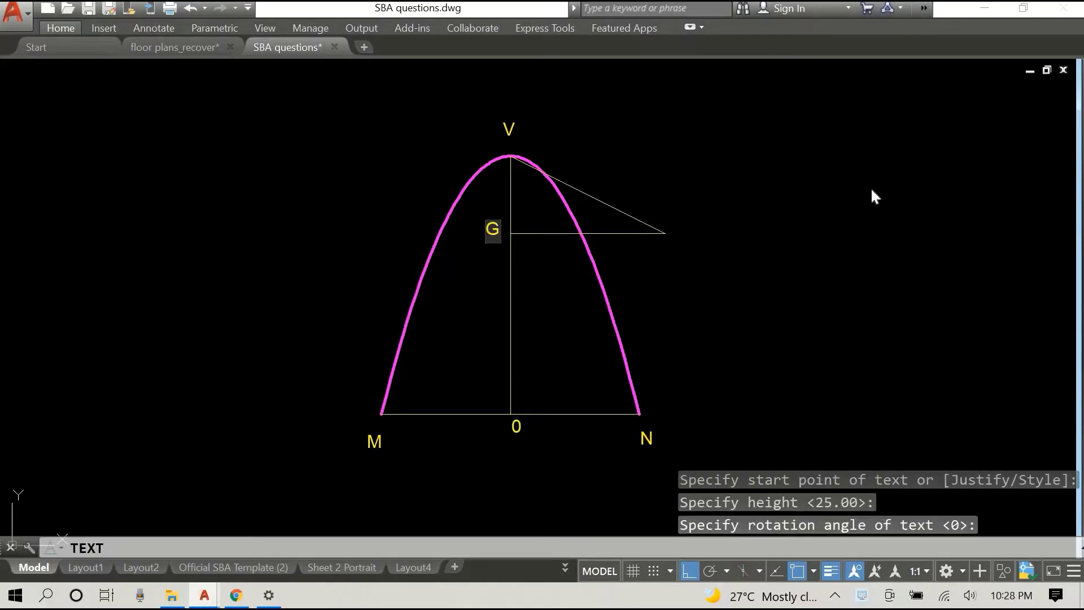
{"action": "key", "text": "Return"}
{"action": "key", "text": "Return"}
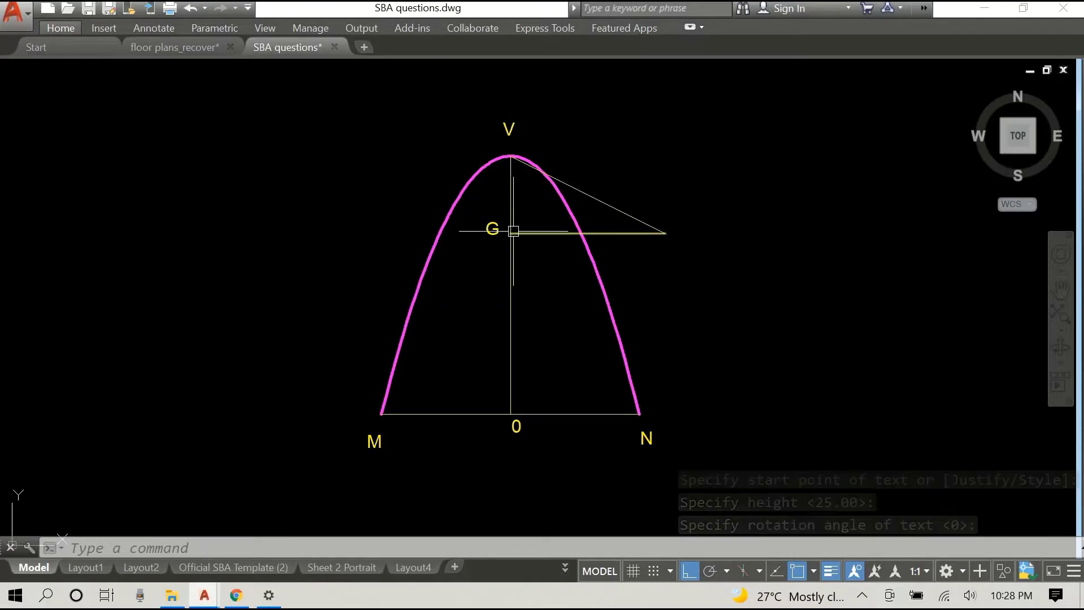
{"action": "right_click", "coordinate": [775, 145]}
{"action": "left_click", "coordinate": [802, 155]}
{"action": "left_click", "coordinate": [699, 231]}
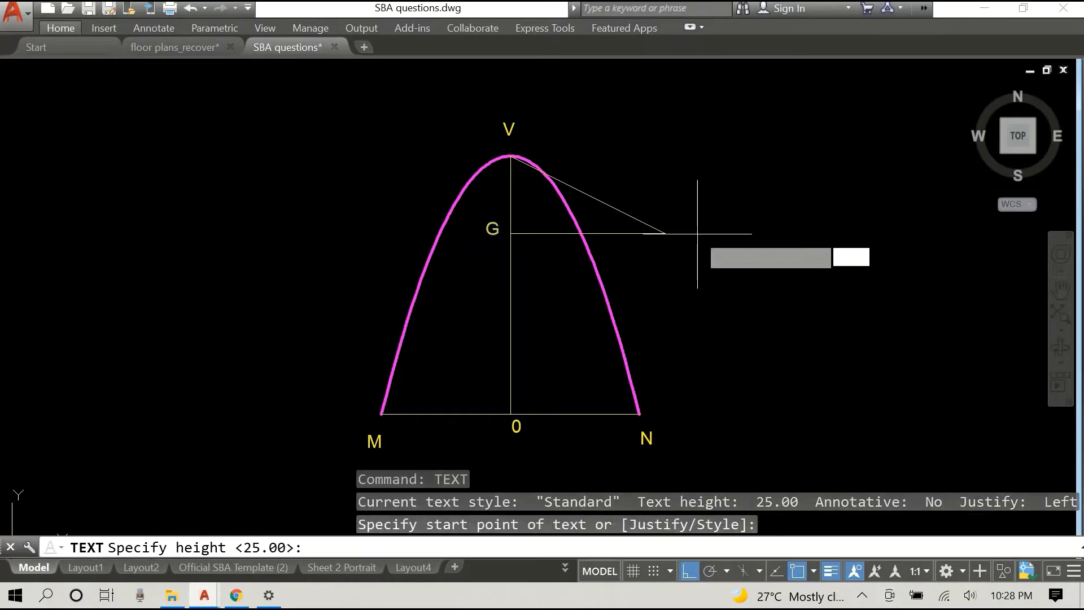
{"action": "key", "text": "Return"}
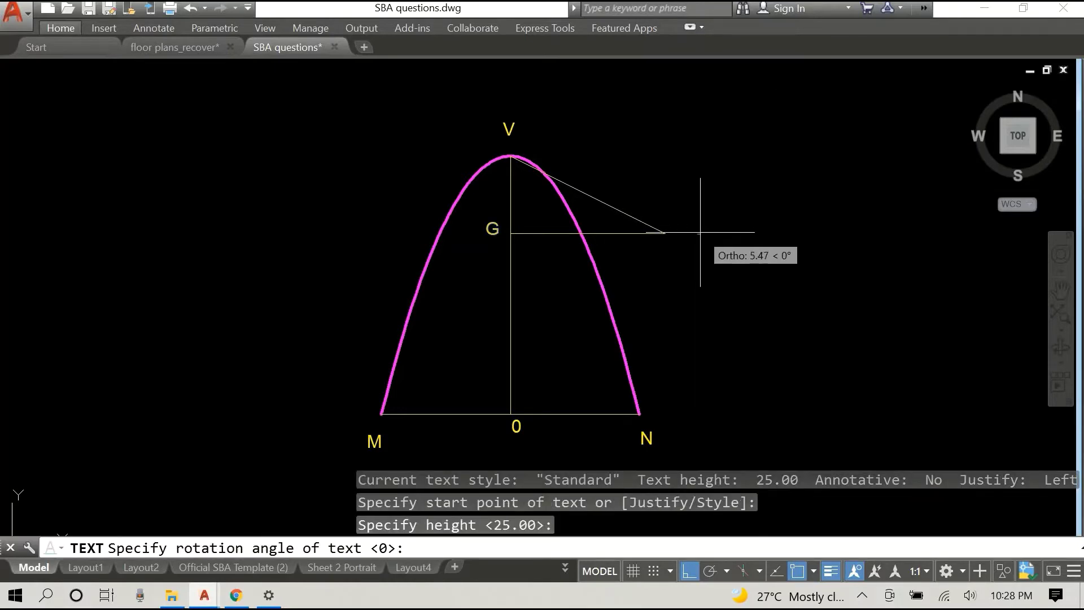
{"action": "key", "text": "Escape"}
Label the triangle's outer corner with the text C just beyond its tip, at height 25 and rotation 0.
{"action": "right_click", "coordinate": [724, 169]}
{"action": "left_click", "coordinate": [759, 178]}
{"action": "left_click", "coordinate": [682, 246]}
{"action": "key", "text": "Return"}
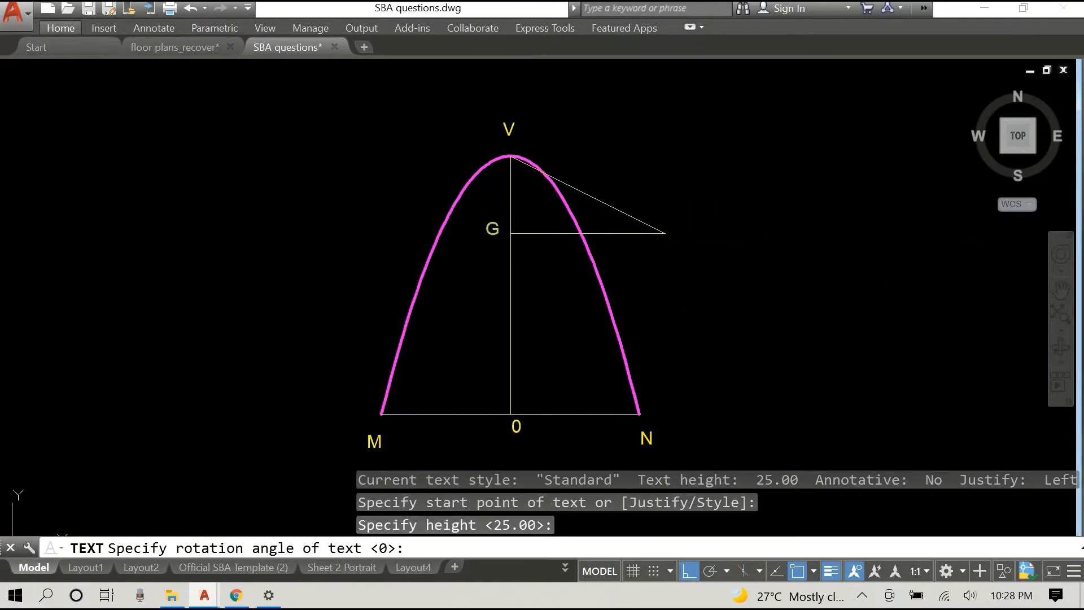
{"action": "key", "text": "Return"}
{"action": "type", "text": "C"}
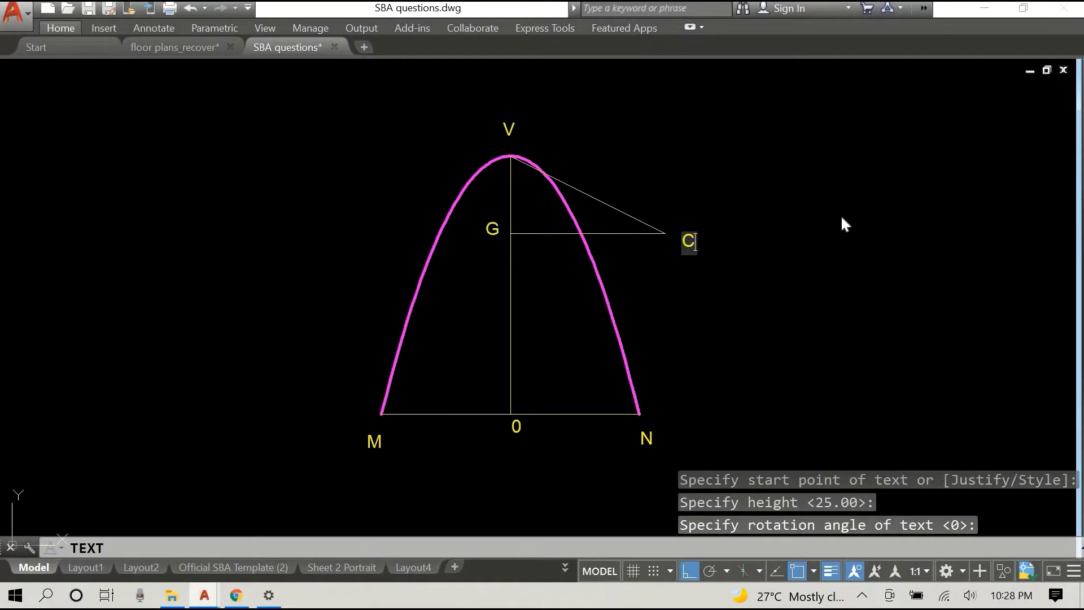
{"action": "key", "text": "Return"}
{"action": "key", "text": "Return"}
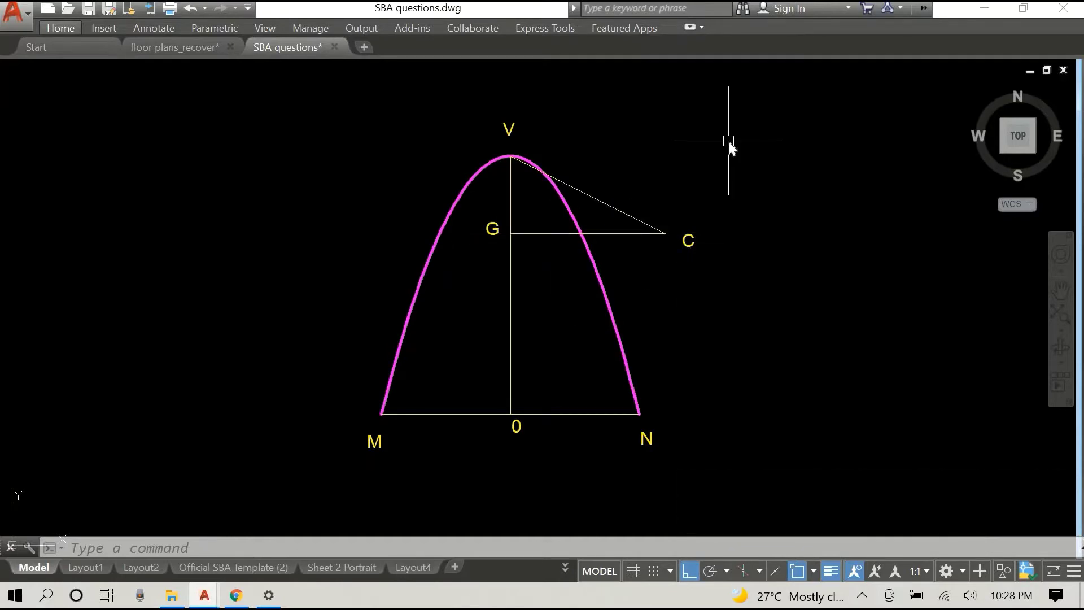
Draw a larger right triangle from vertex V: 250 down the axis, 500 horizontally to the right, and back to V.
{"action": "key", "text": "Return"}
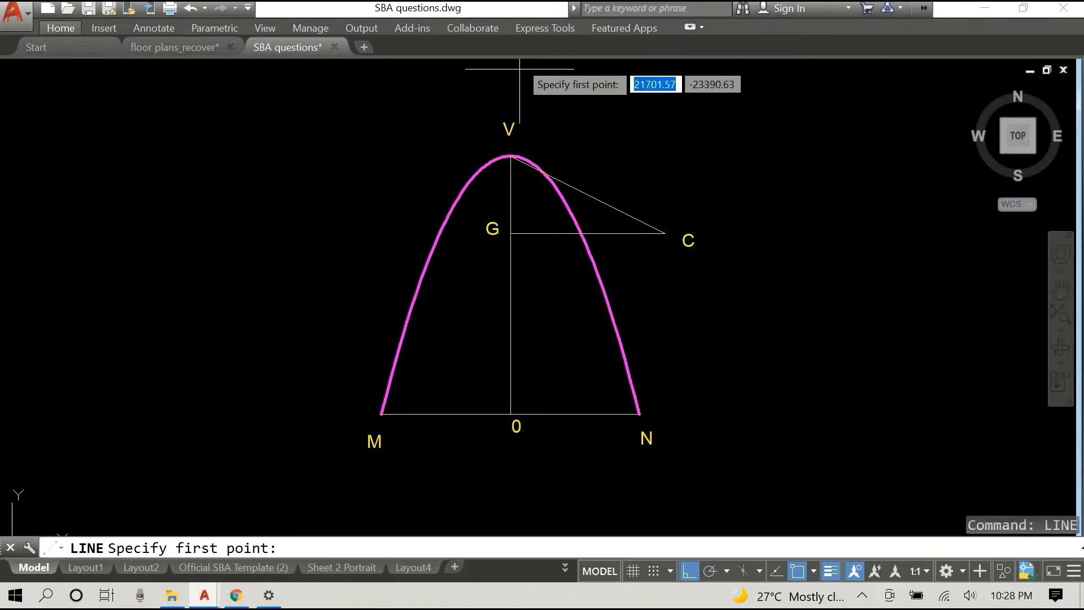
{"action": "left_click", "coordinate": [510, 156]}
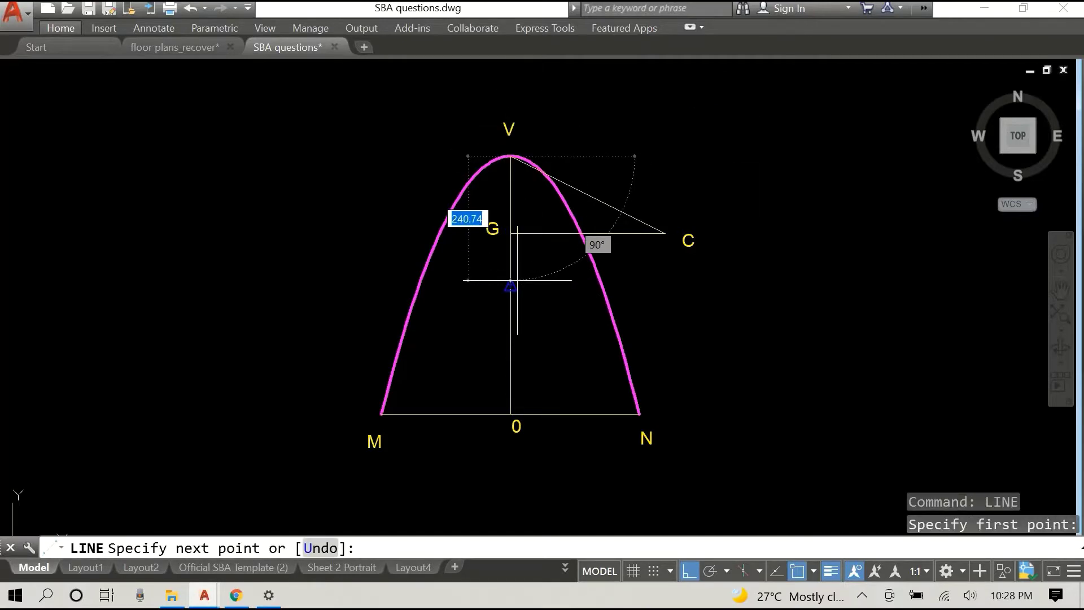
{"action": "type", "text": "1"}
{"action": "key", "text": "BackSpace"}
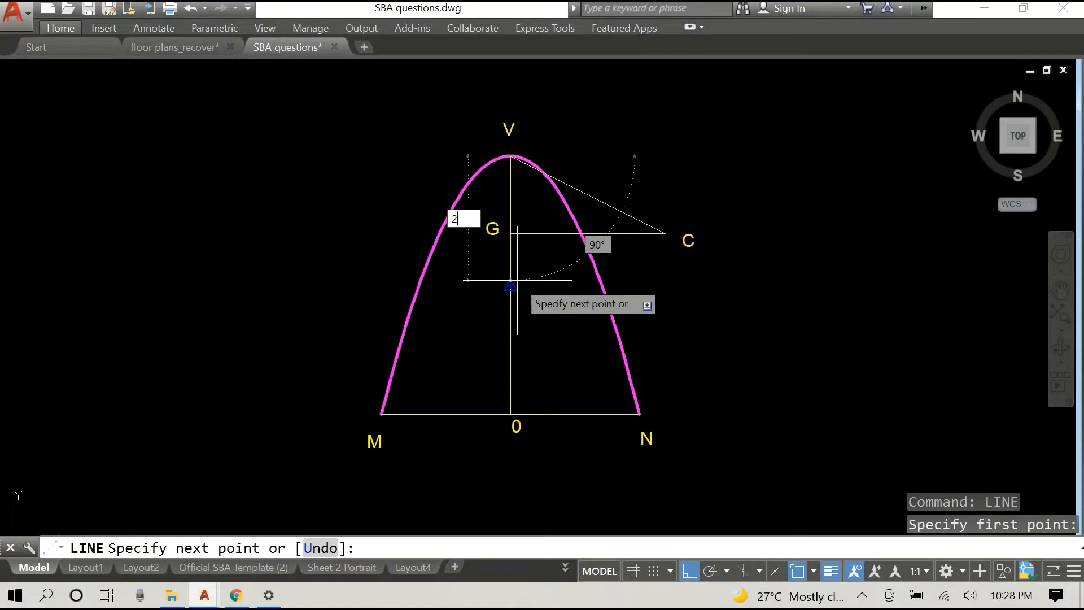
{"action": "type", "text": "250"}
{"action": "key", "text": "Return"}
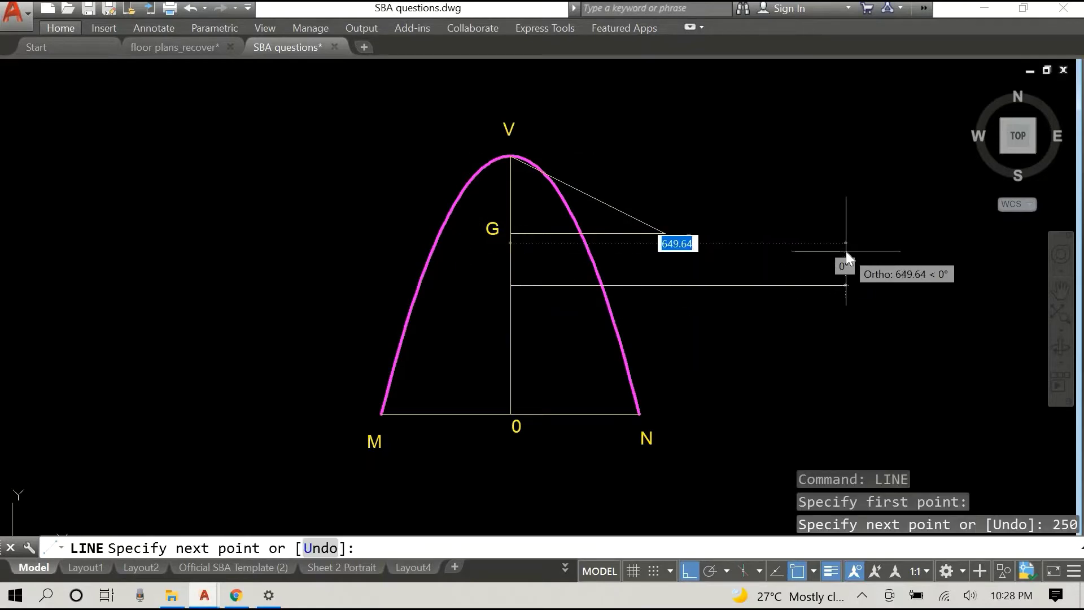
{"action": "key", "text": "Return"}
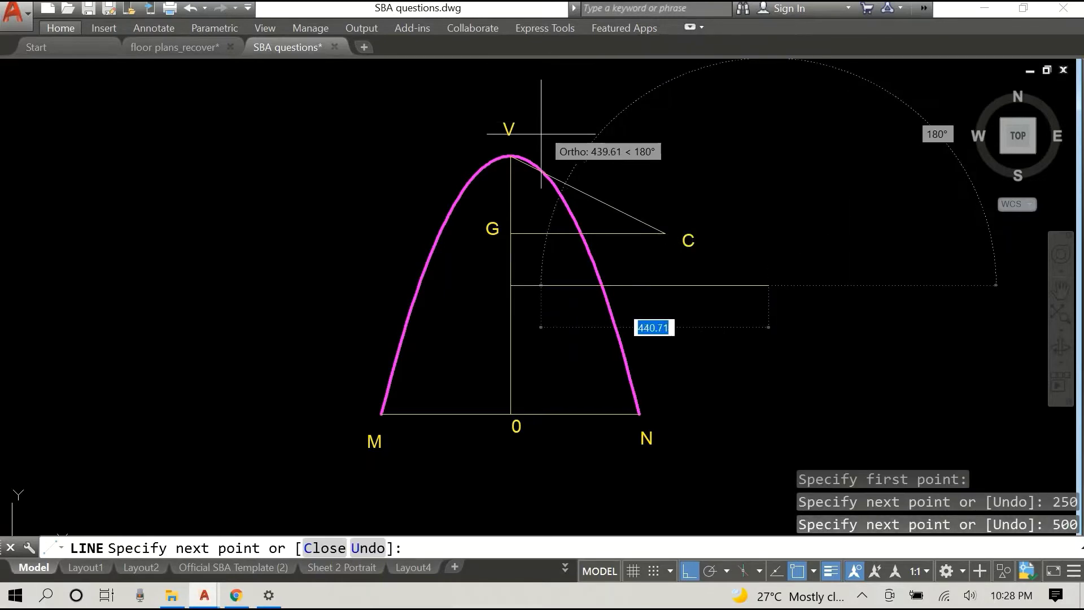
{"action": "left_click", "coordinate": [510, 156]}
{"action": "key", "text": "Escape"}
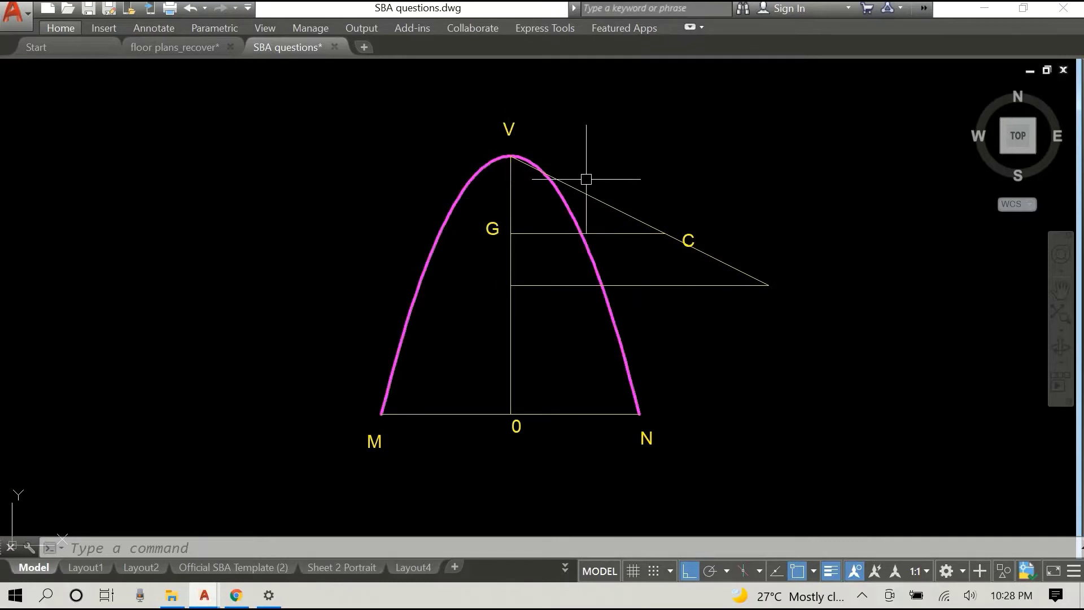
Delete the larger triangle's sloping line and its horizontal line.
{"action": "left_click", "coordinate": [719, 256]}
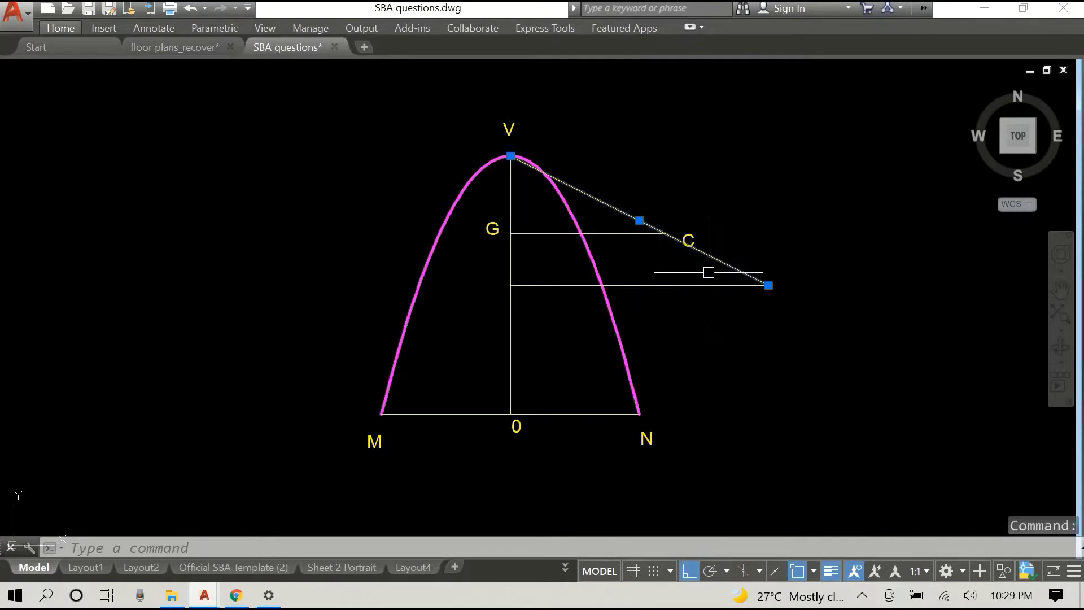
{"action": "left_click", "coordinate": [684, 286]}
{"action": "key", "text": "Delete"}
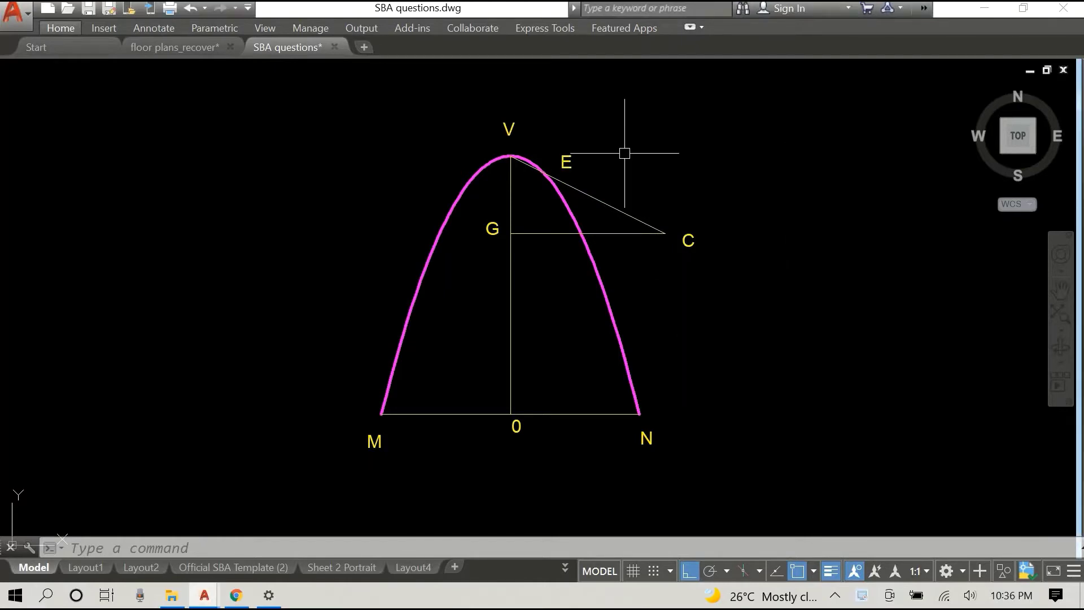
Draw a horizontal line from point E, where line VC crosses the parabola, to the vertical axis.
{"action": "scroll", "coordinate": [551, 163], "scroll_direction": "up", "scroll_amount": 4}
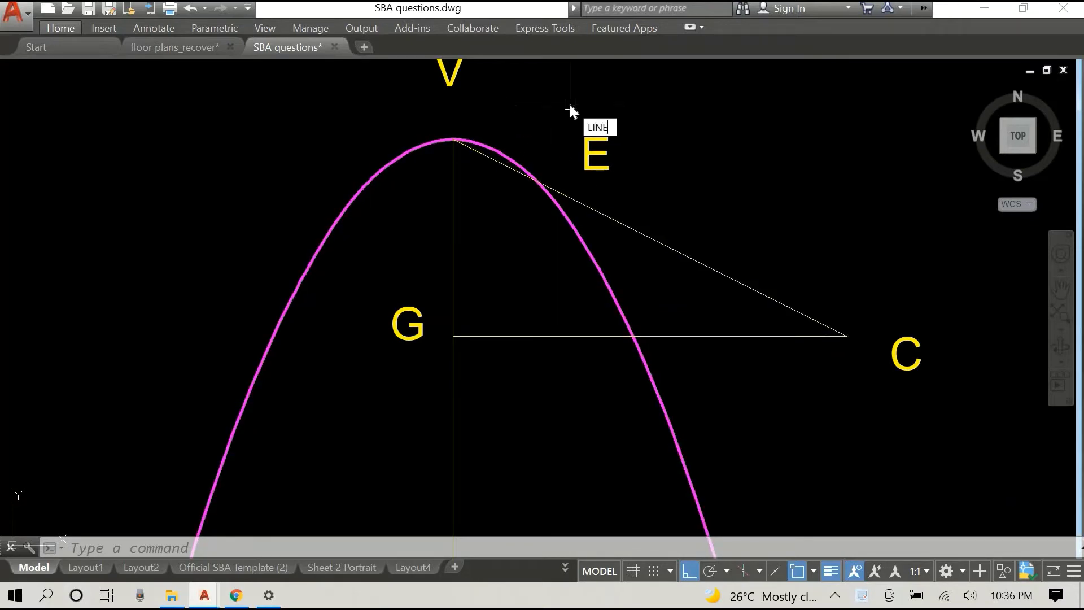
{"action": "key", "text": "Return"}
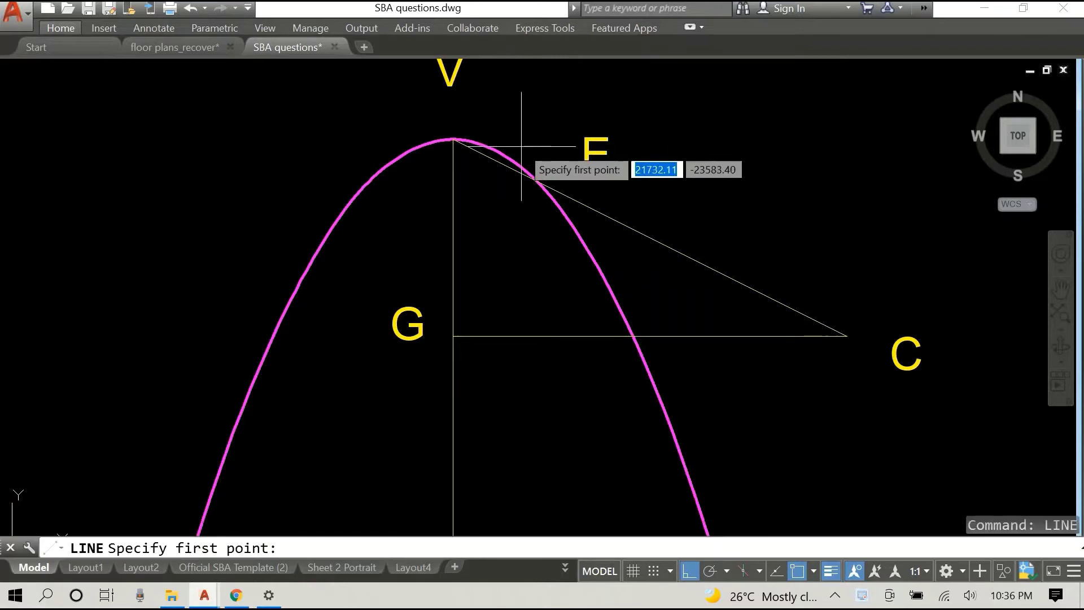
{"action": "left_click", "coordinate": [538, 182]}
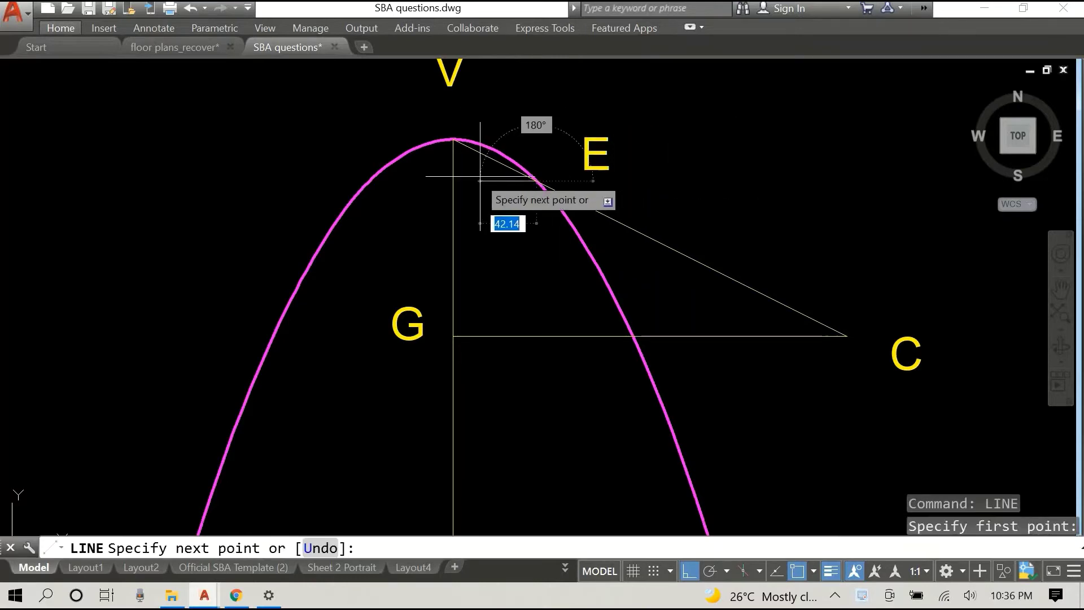
{"action": "left_click", "coordinate": [452, 181]}
{"action": "key", "text": "Return"}
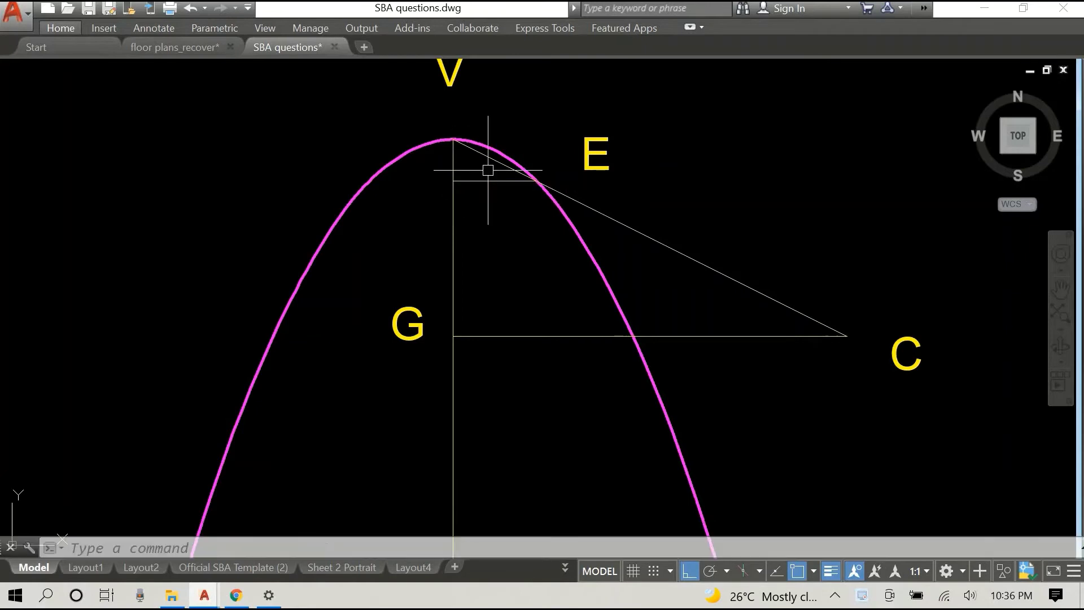
Label the short horizontal line's end on the axis with the text F, at height 25 and rotation 0.
{"action": "type", "text": "TEXT"}
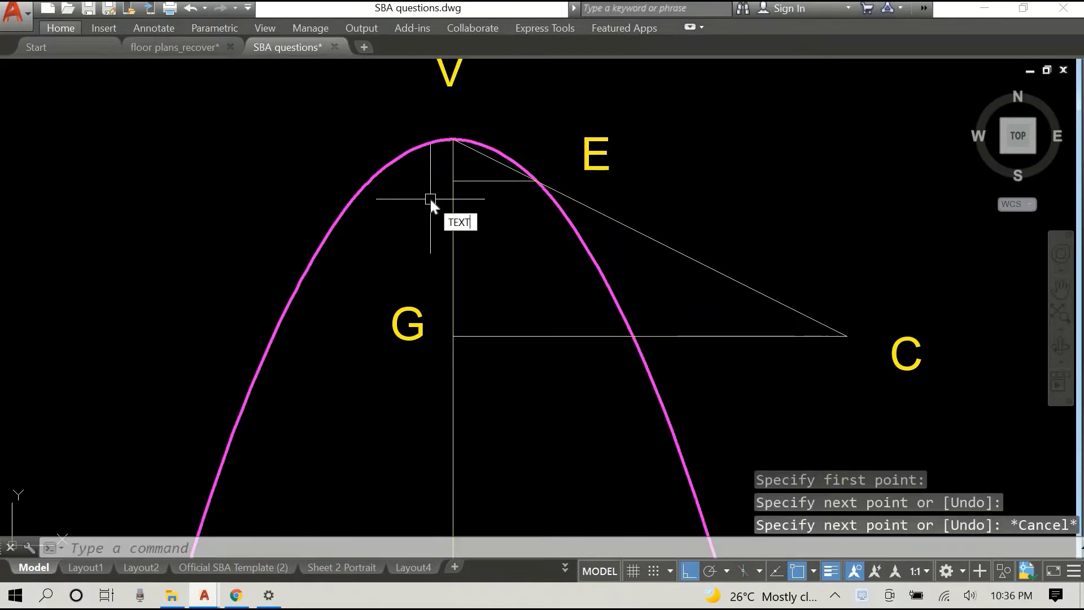
{"action": "key", "text": "Return"}
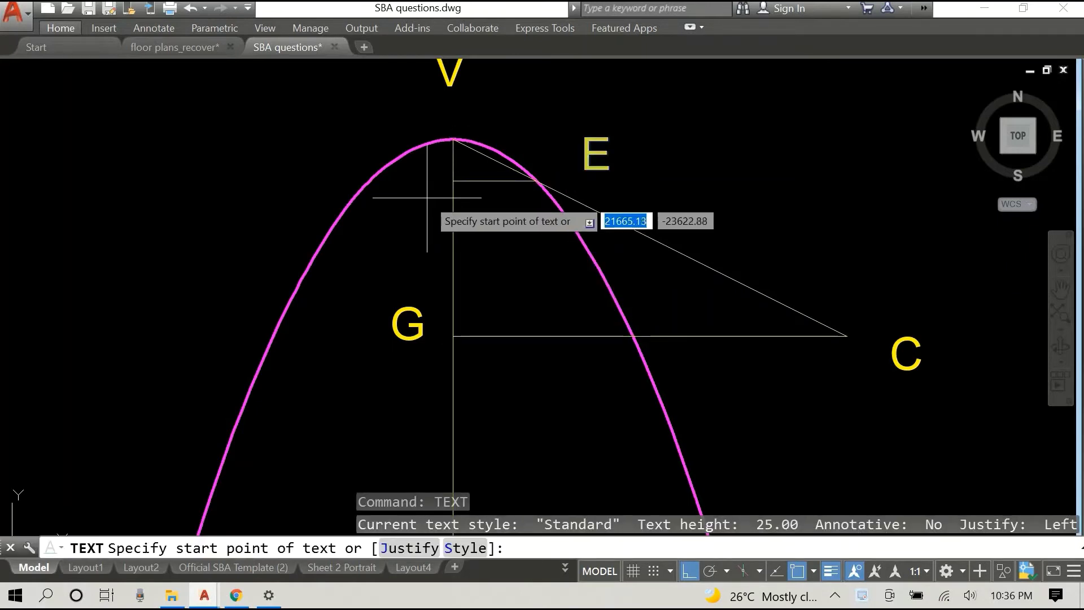
{"action": "left_click", "coordinate": [426, 197]}
{"action": "key", "text": "Return"}
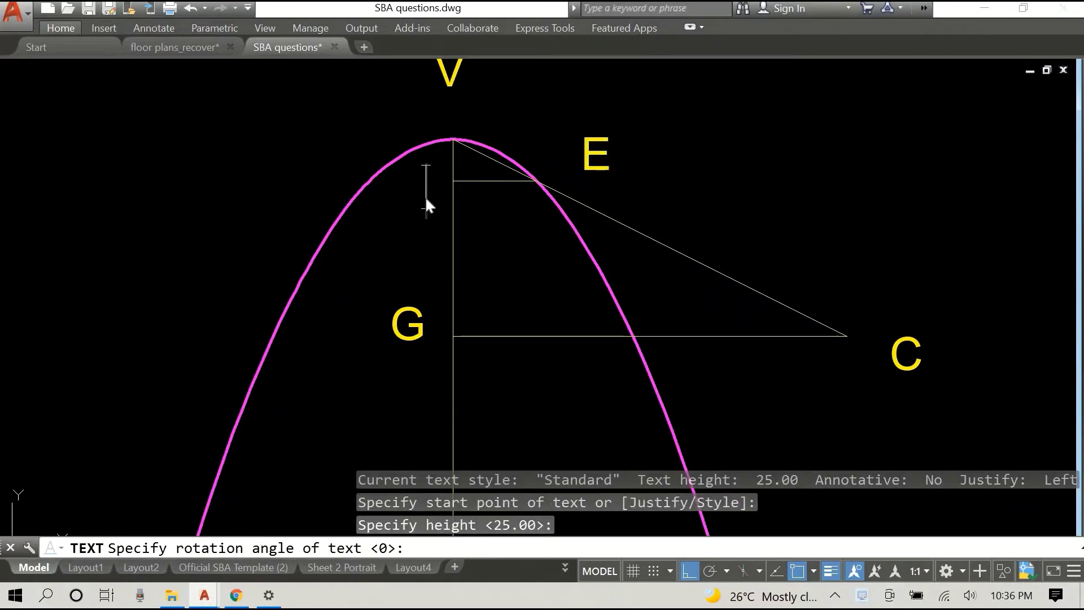
{"action": "key", "text": "Return"}
{"action": "type", "text": "F"}
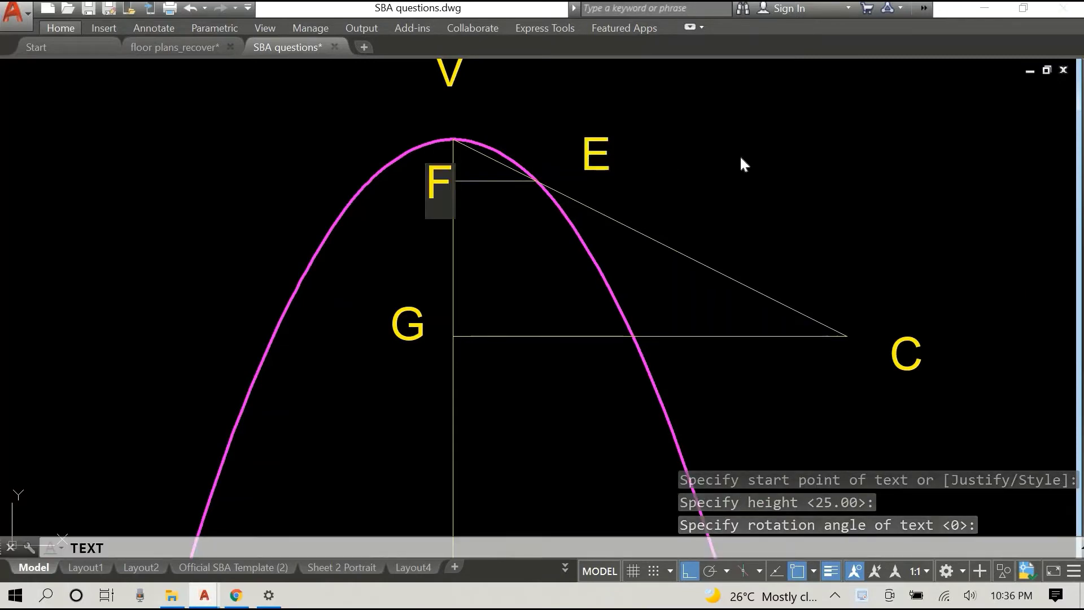
{"action": "left_click", "coordinate": [836, 171]}
{"action": "key", "text": "Escape"}
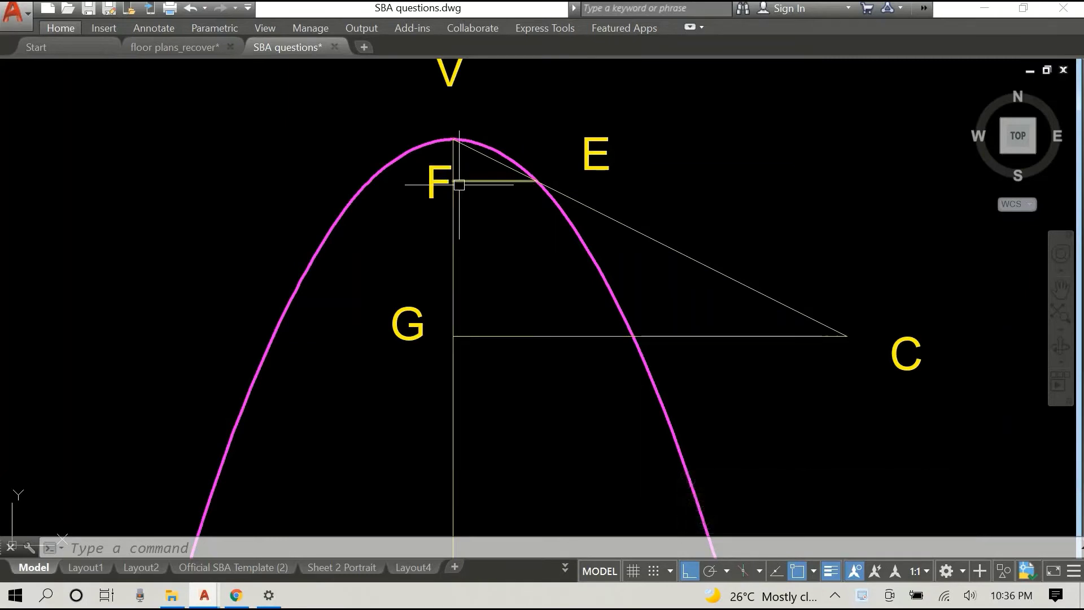
Draw a line along the axis from vertex V down to point F.
{"action": "scroll", "coordinate": [702, 181], "scroll_direction": "down", "scroll_amount": 2}
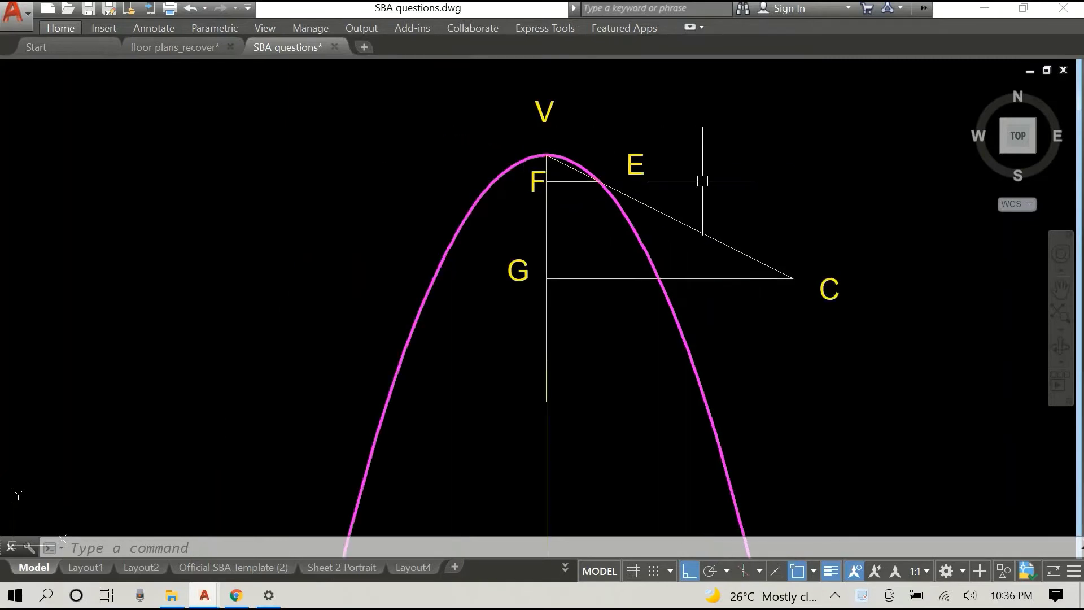
{"action": "scroll", "coordinate": [722, 170], "scroll_direction": "down", "scroll_amount": 2}
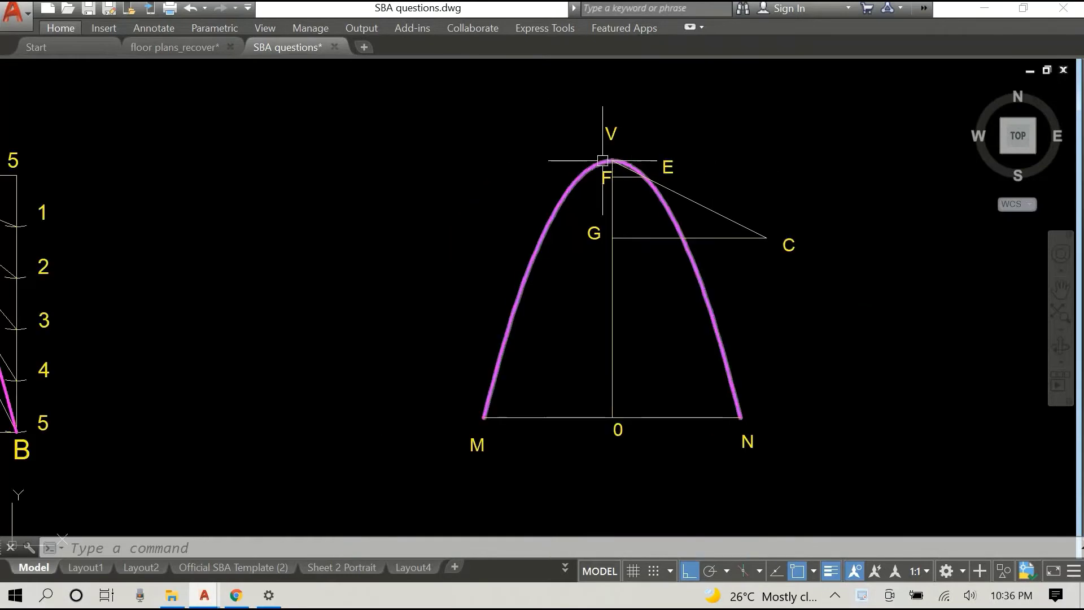
{"action": "scroll", "coordinate": [608, 195], "scroll_direction": "up", "scroll_amount": 2}
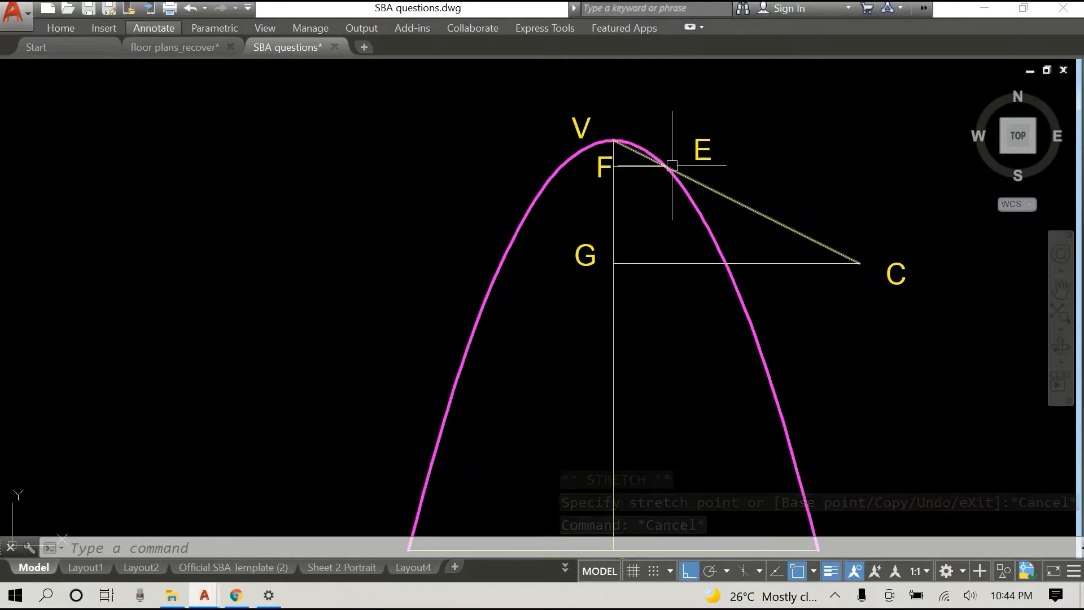
{"action": "scroll", "coordinate": [606, 168], "scroll_direction": "up", "scroll_amount": 5}
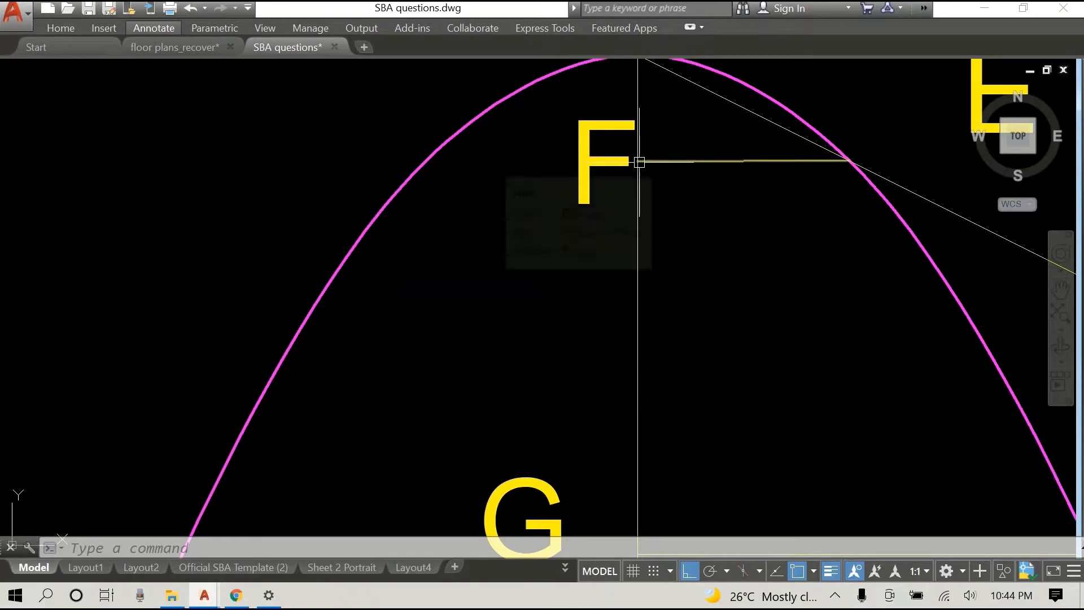
{"action": "scroll", "coordinate": [635, 165], "scroll_direction": "down", "scroll_amount": 2}
{"action": "left_click_drag", "start_coordinate": [641, 150], "coordinate": [605, 218]}
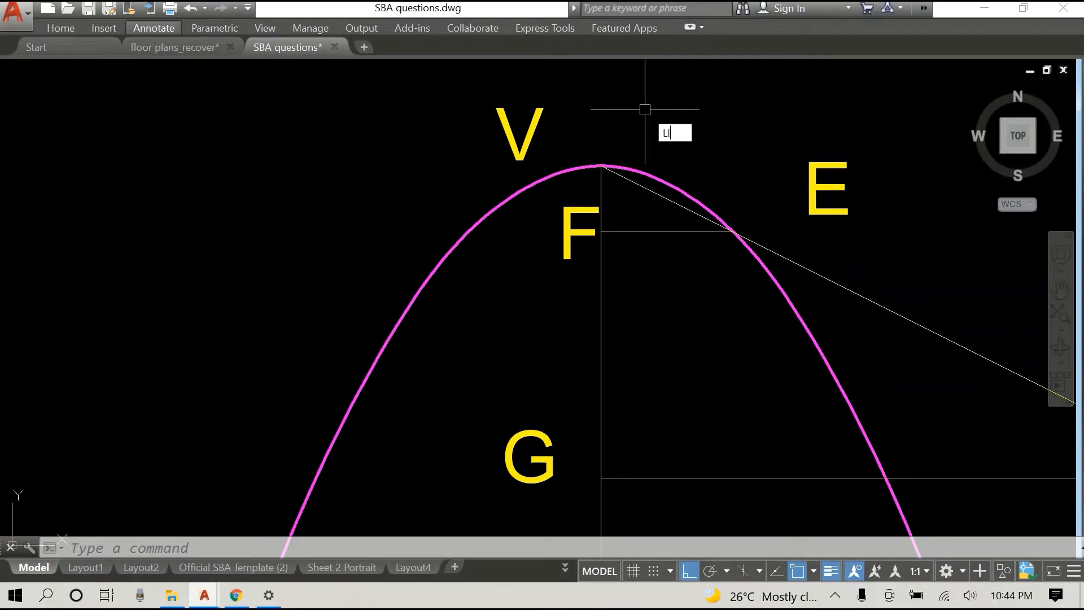
{"action": "key", "text": "Return"}
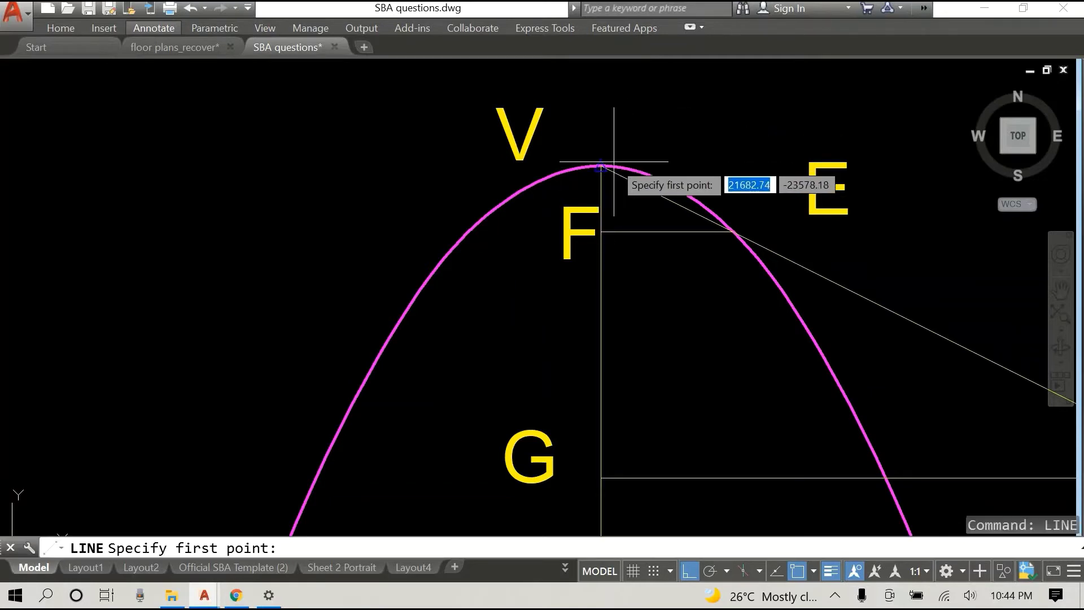
{"action": "left_click", "coordinate": [608, 165]}
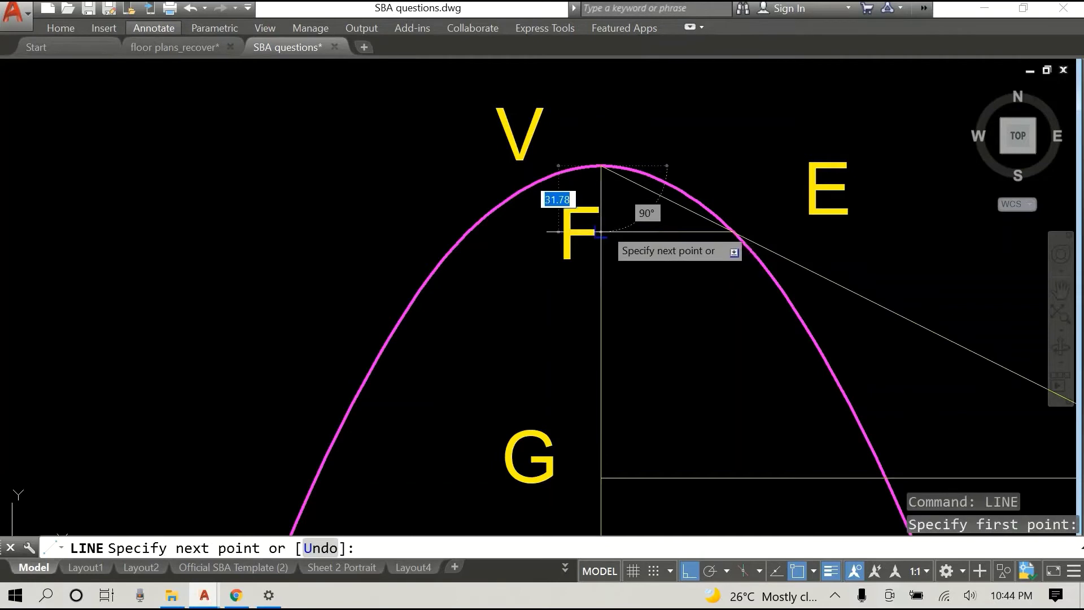
{"action": "key", "text": "Escape"}
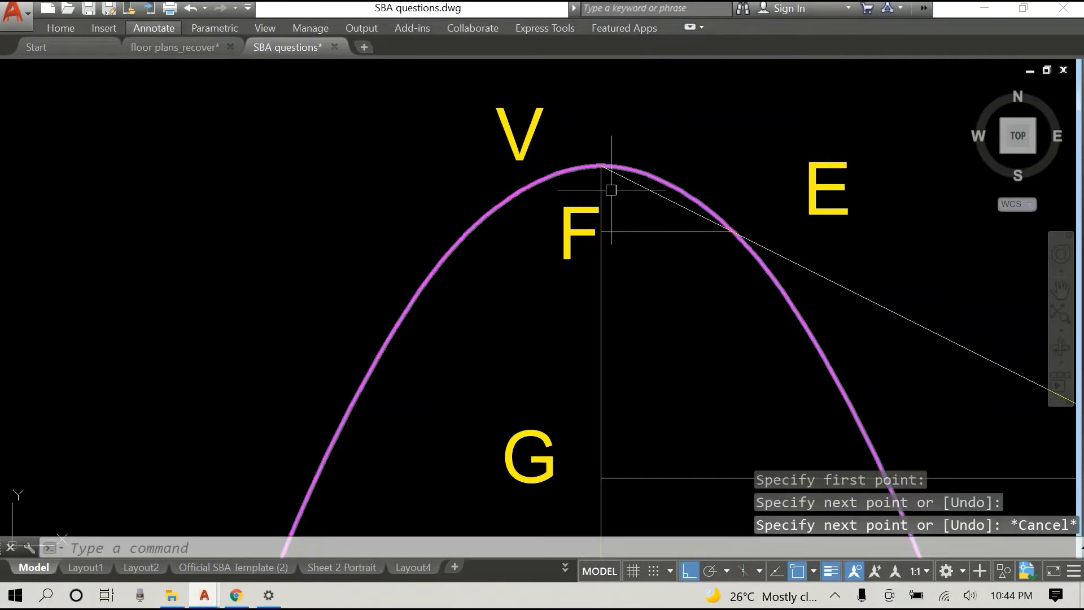
Move the VF line straight up the axis, from its lower end at F to vertex V.
{"action": "left_click", "coordinate": [600, 188]}
{"action": "right_click", "coordinate": [691, 146]}
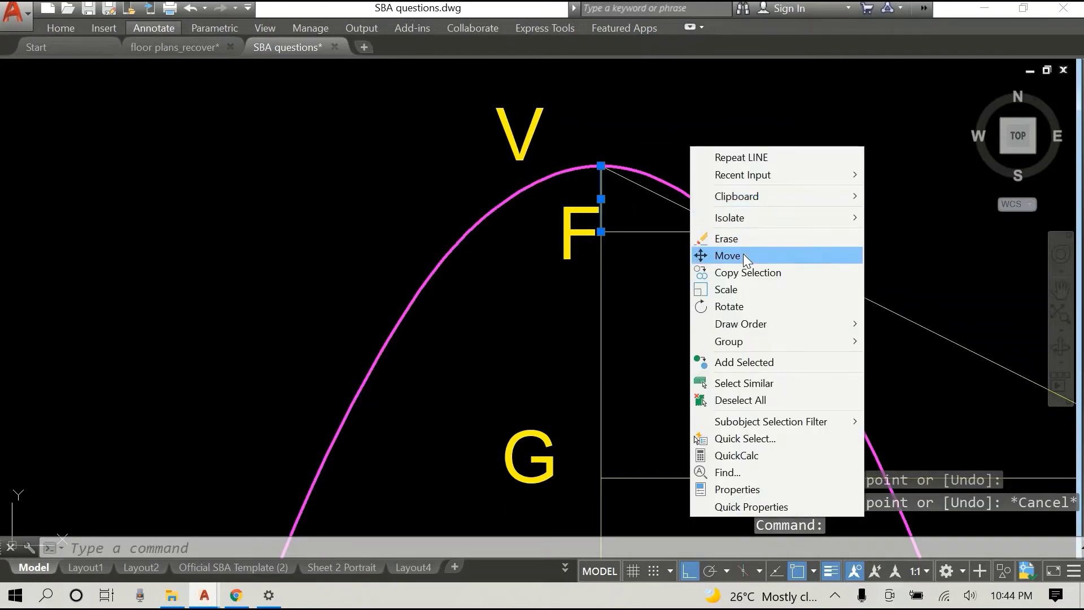
{"action": "left_click", "coordinate": [743, 253]}
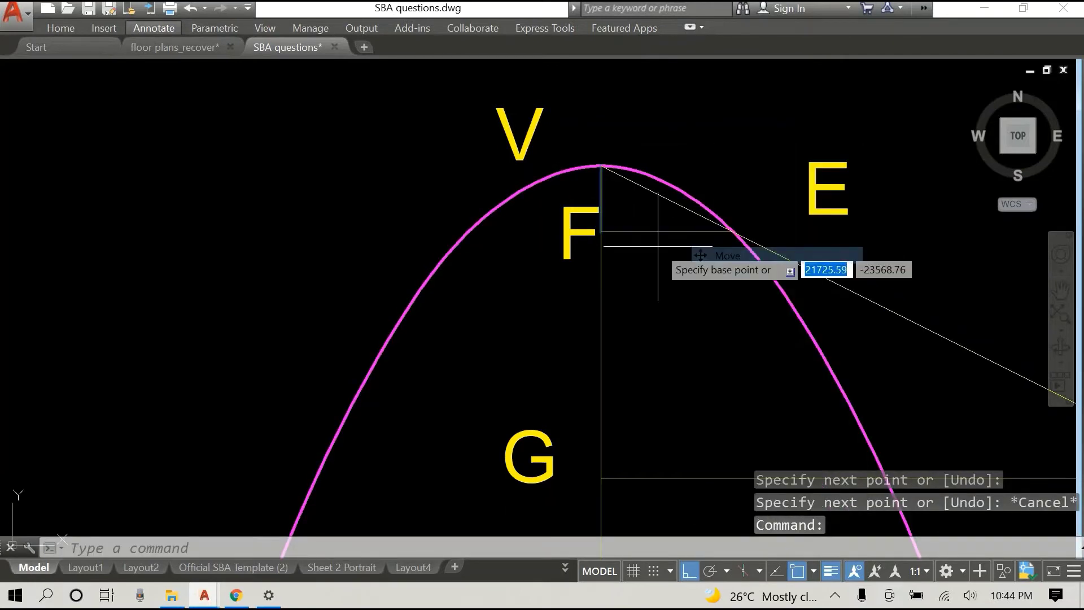
{"action": "left_click", "coordinate": [600, 231]}
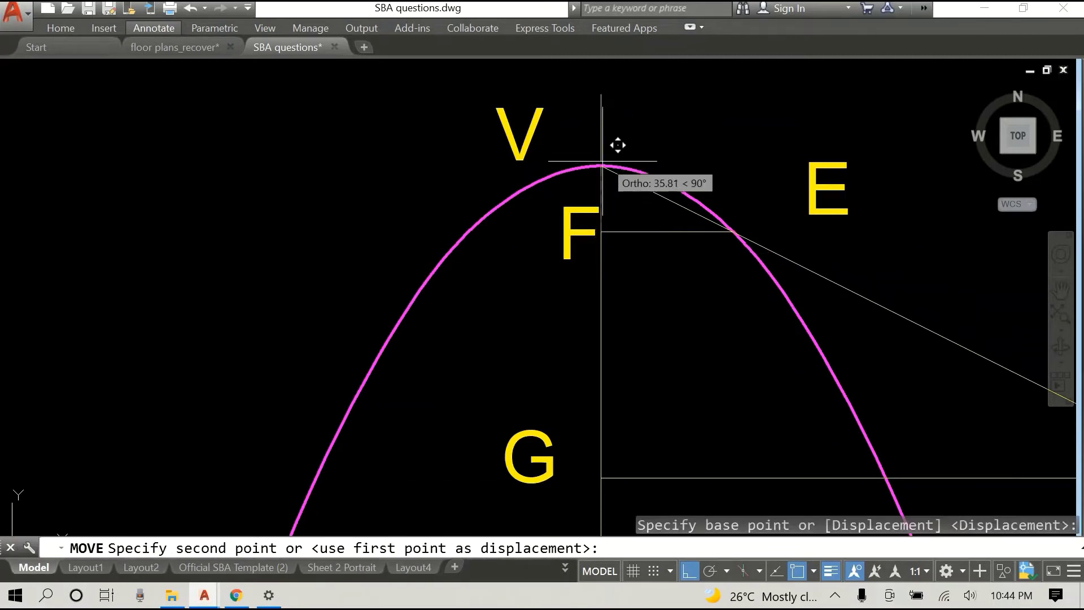
{"action": "key", "text": "Escape"}
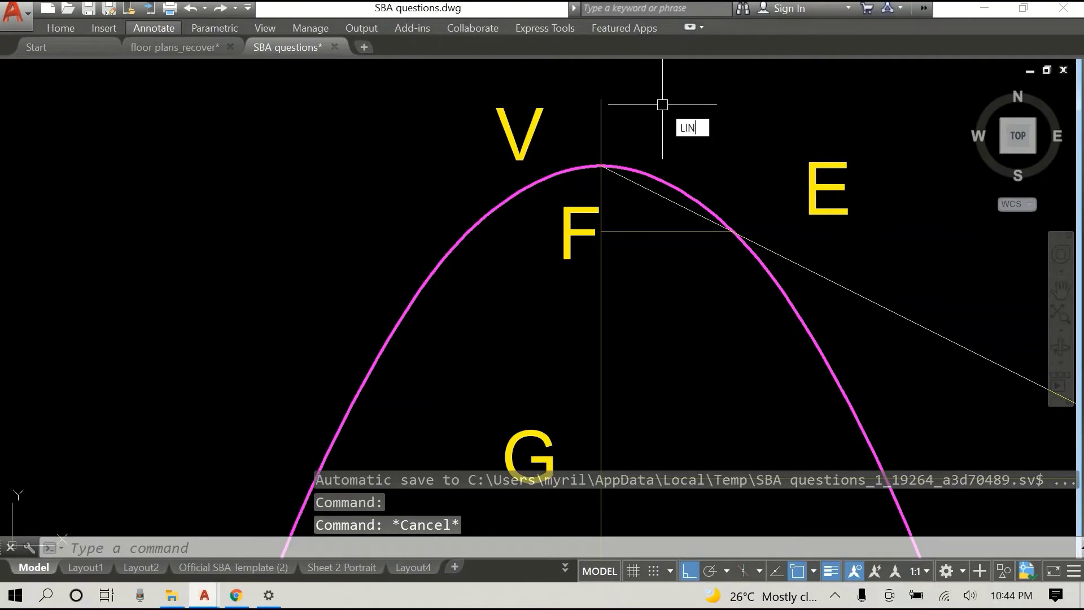
Draw a horizontal line about 161 long to the right from the upper end of the moved line.
{"action": "key", "text": "Return"}
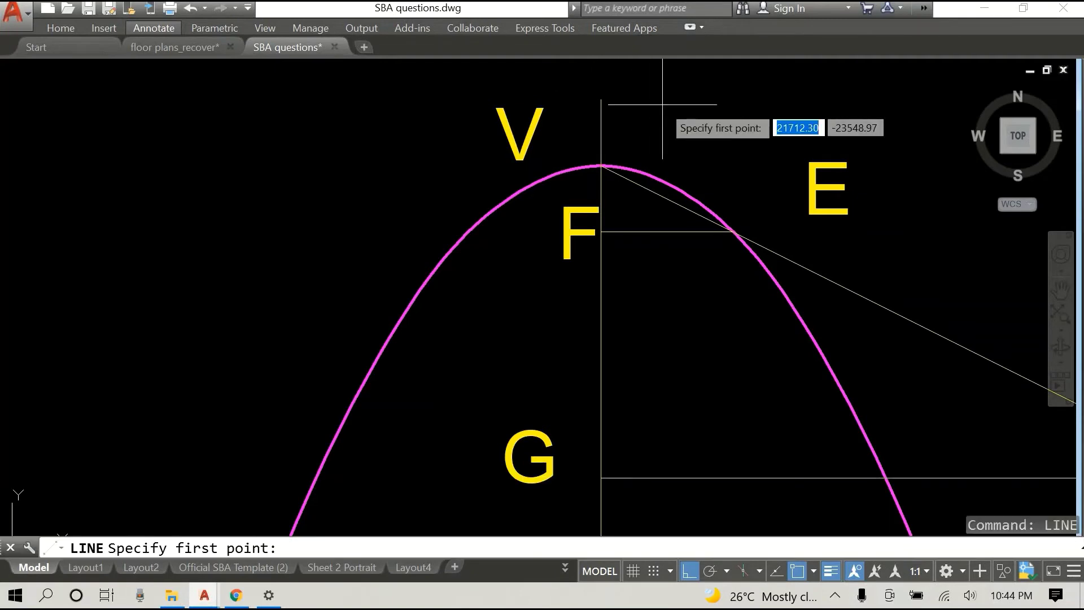
{"action": "left_click", "coordinate": [601, 101]}
{"action": "left_click", "coordinate": [937, 99]}
{"action": "key", "text": "Escape"}
Stretch the horizontal line's axis end to the left so that it extends on both sides of the axis.
{"action": "left_click", "coordinate": [709, 99]}
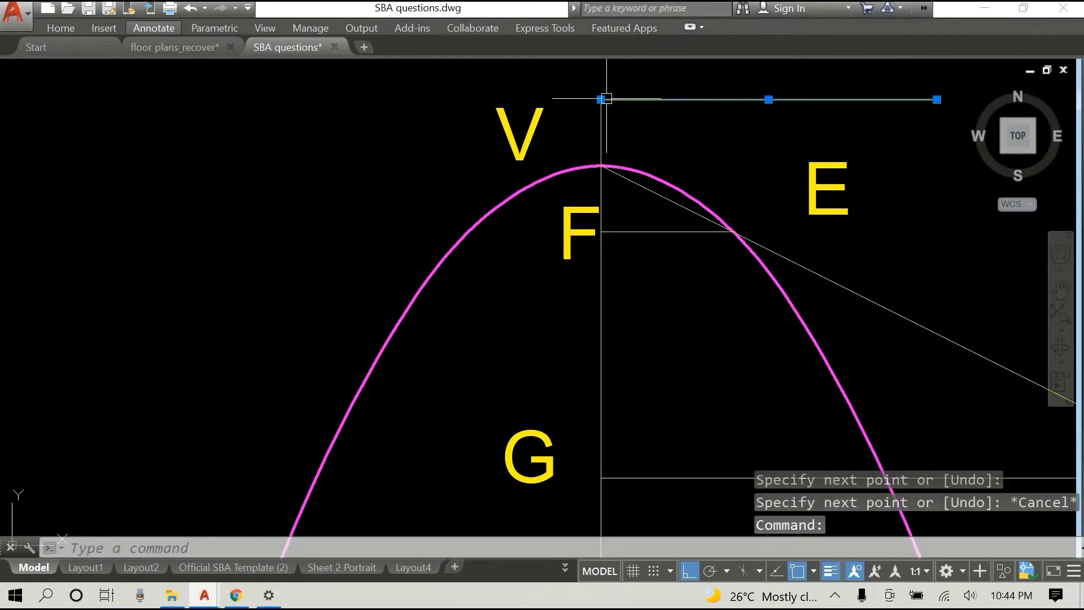
{"action": "left_click", "coordinate": [601, 99]}
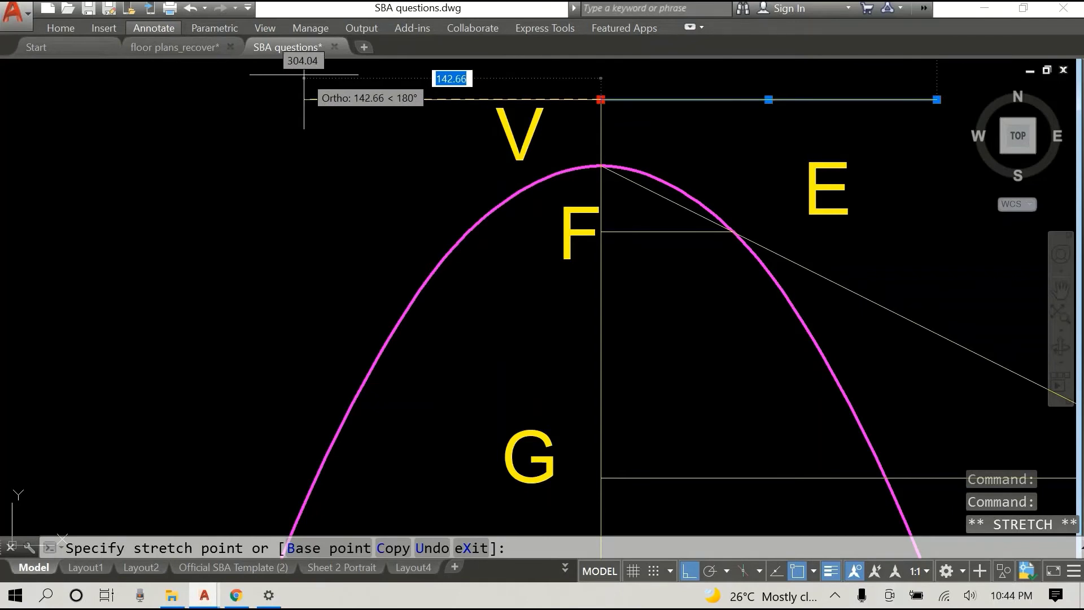
{"action": "left_click", "coordinate": [277, 76]}
{"action": "key", "text": "Escape"}
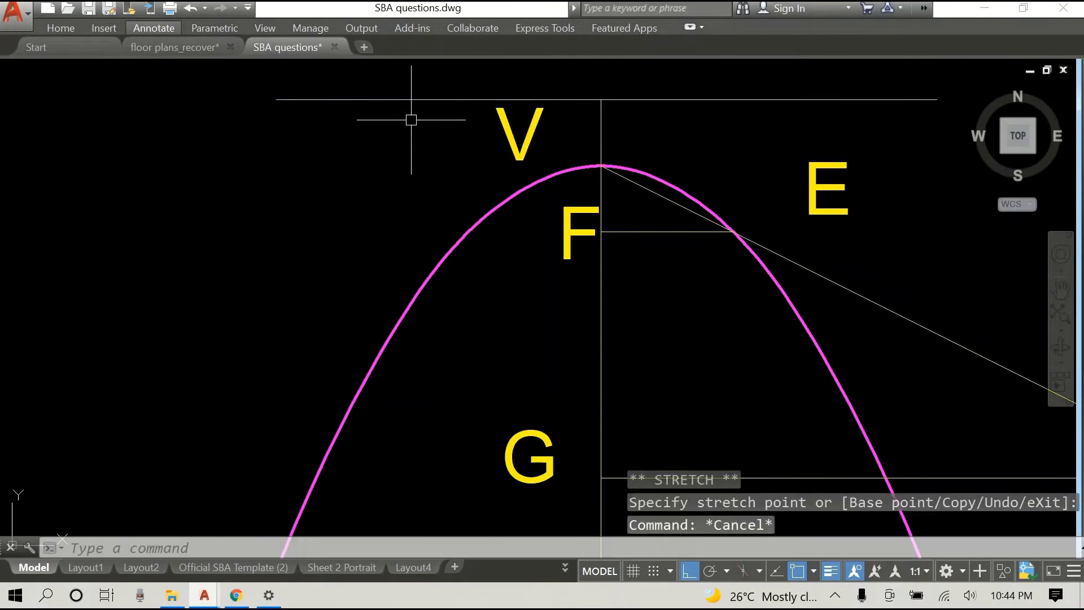
Label both ends of the horizontal line above vertex V with the letter D, using text height 25 and rotation 0.
{"action": "scroll", "coordinate": [411, 119], "scroll_direction": "down", "scroll_amount": 2}
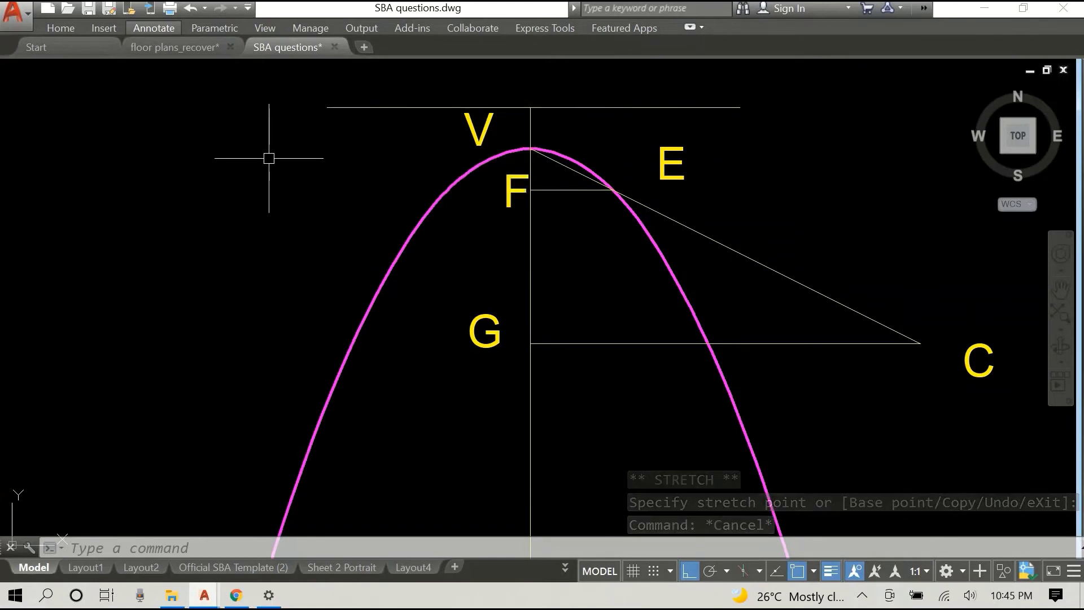
{"action": "type", "text": "TEXT"}
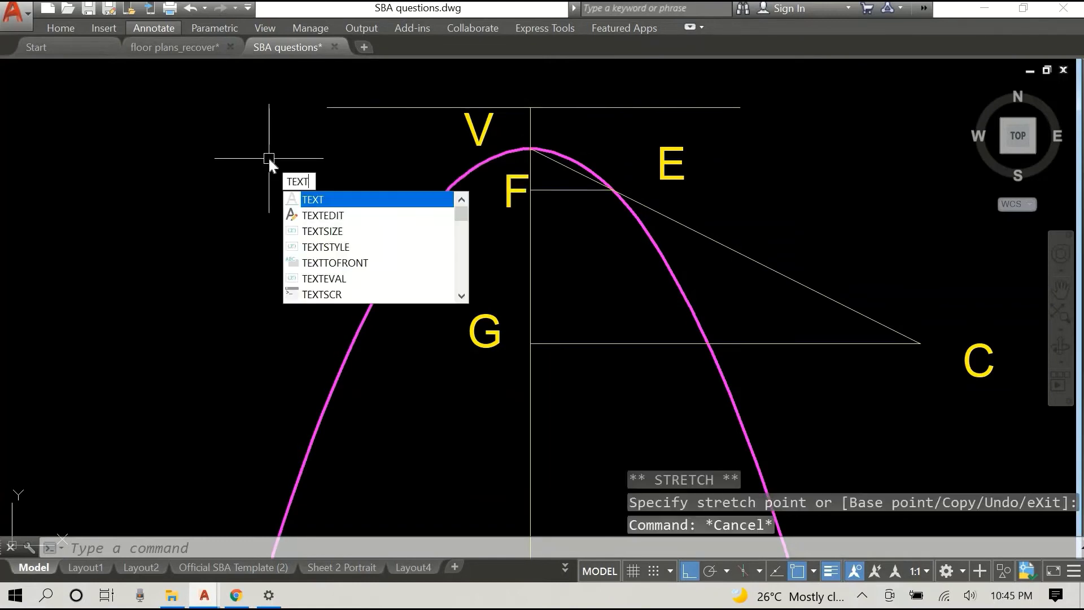
{"action": "key", "text": "Return"}
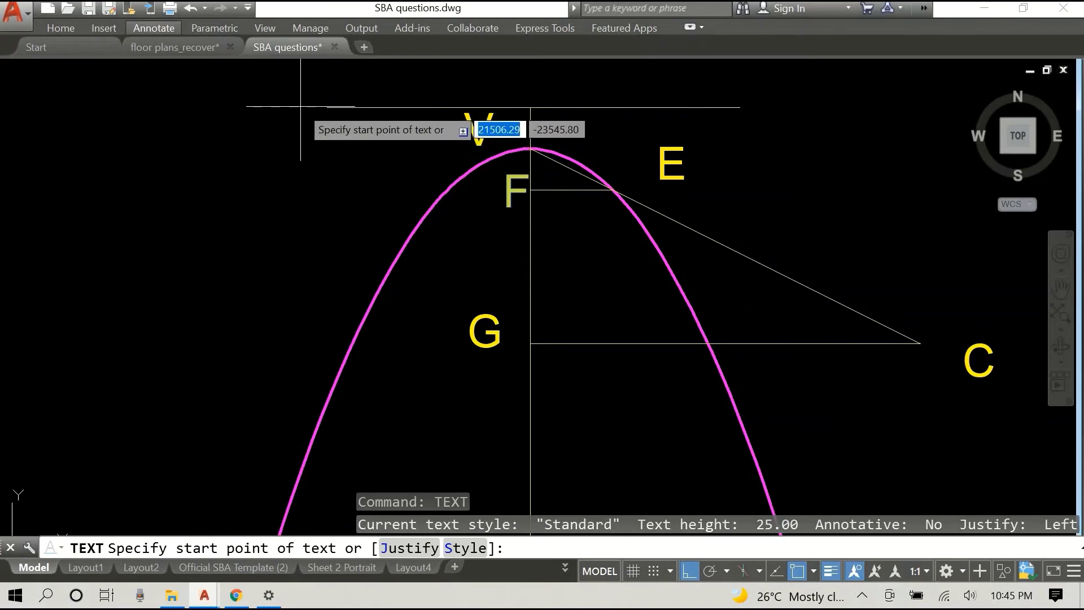
{"action": "left_click", "coordinate": [300, 106]}
{"action": "key", "text": "Return"}
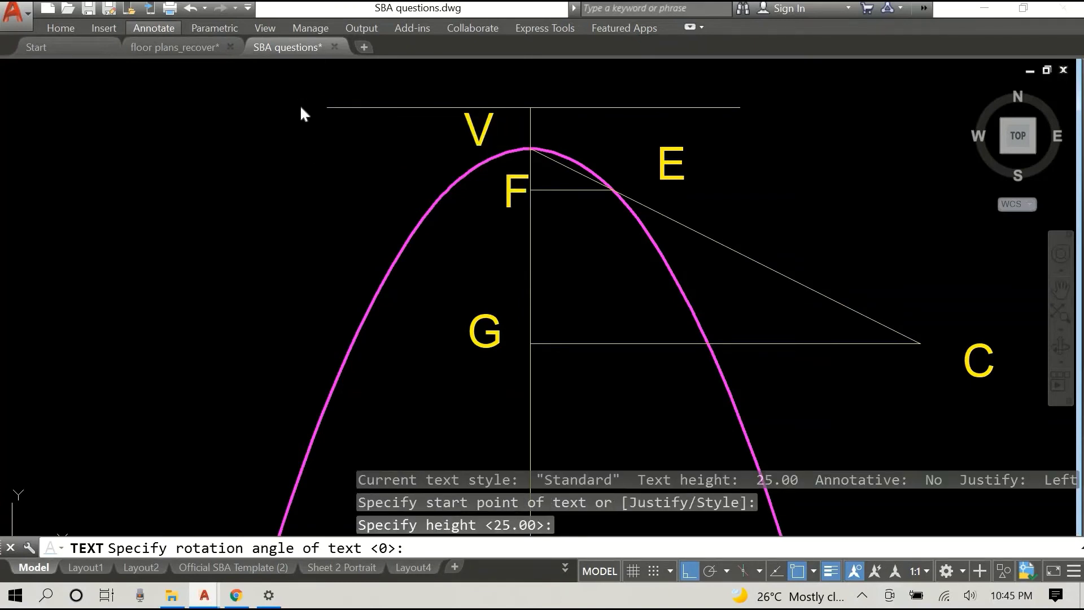
{"action": "key", "text": "Return"}
{"action": "type", "text": "D"}
{"action": "left_click", "coordinate": [756, 99]}
{"action": "type", "text": "D"}
{"action": "key", "text": "Return"}
{"action": "key", "text": "Return"}
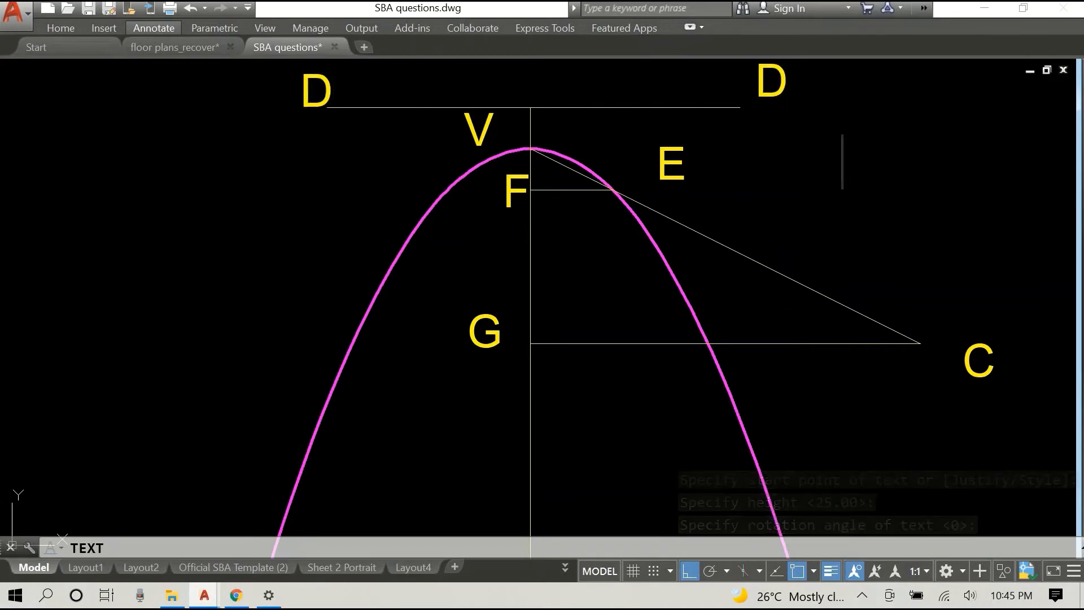
Put the horizontal line DD above vertex V on the outline layer.
{"action": "scroll", "coordinate": [842, 168], "scroll_direction": "down", "scroll_amount": 2}
{"action": "scroll", "coordinate": [842, 168], "scroll_direction": "down", "scroll_amount": 2}
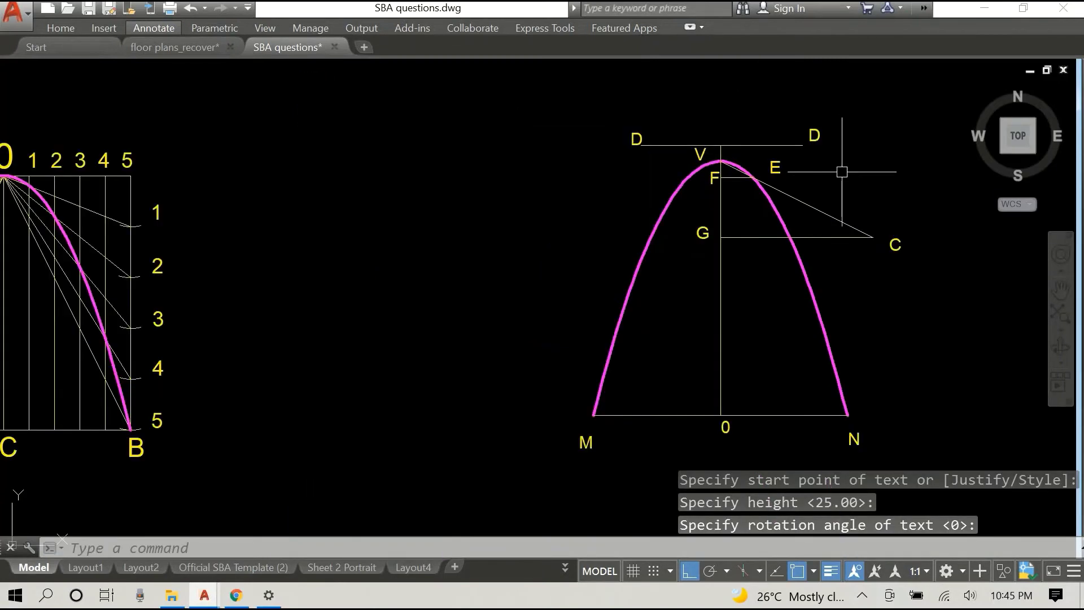
{"action": "scroll", "coordinate": [829, 199], "scroll_direction": "up", "scroll_amount": 2}
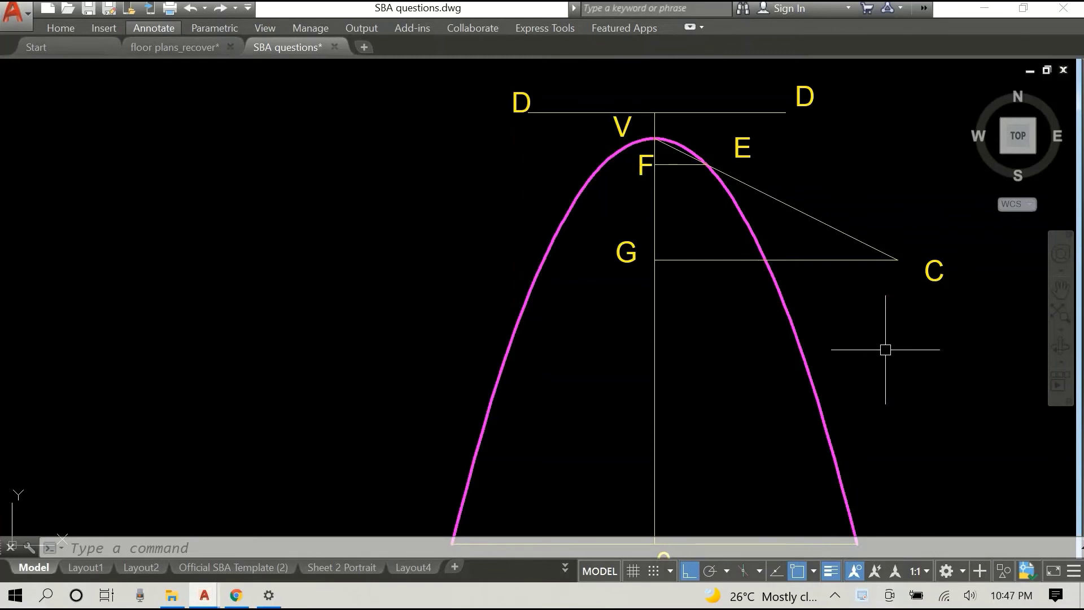
{"action": "left_click_drag", "start_coordinate": [885, 349], "coordinate": [745, 292]}
{"action": "scroll", "coordinate": [745, 293], "scroll_direction": "down", "scroll_amount": 2}
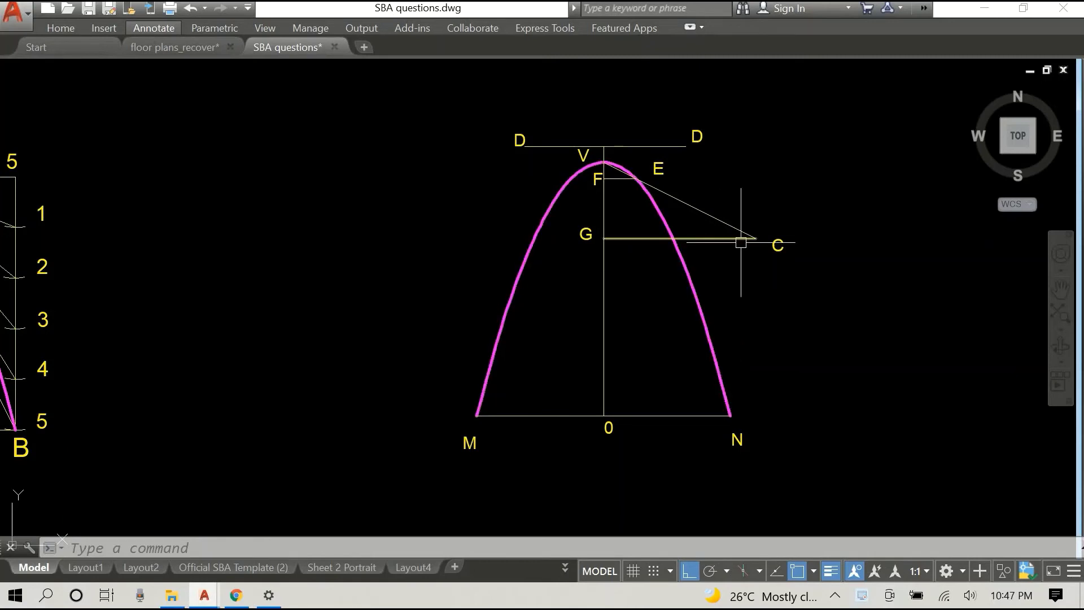
{"action": "left_click", "coordinate": [570, 146]}
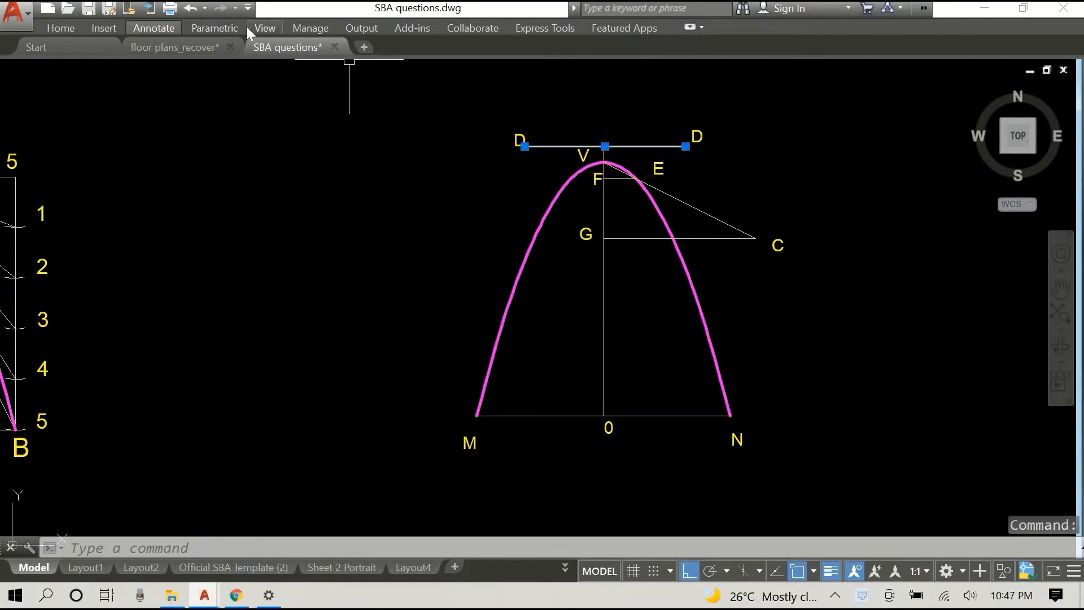
{"action": "left_click", "coordinate": [55, 31]}
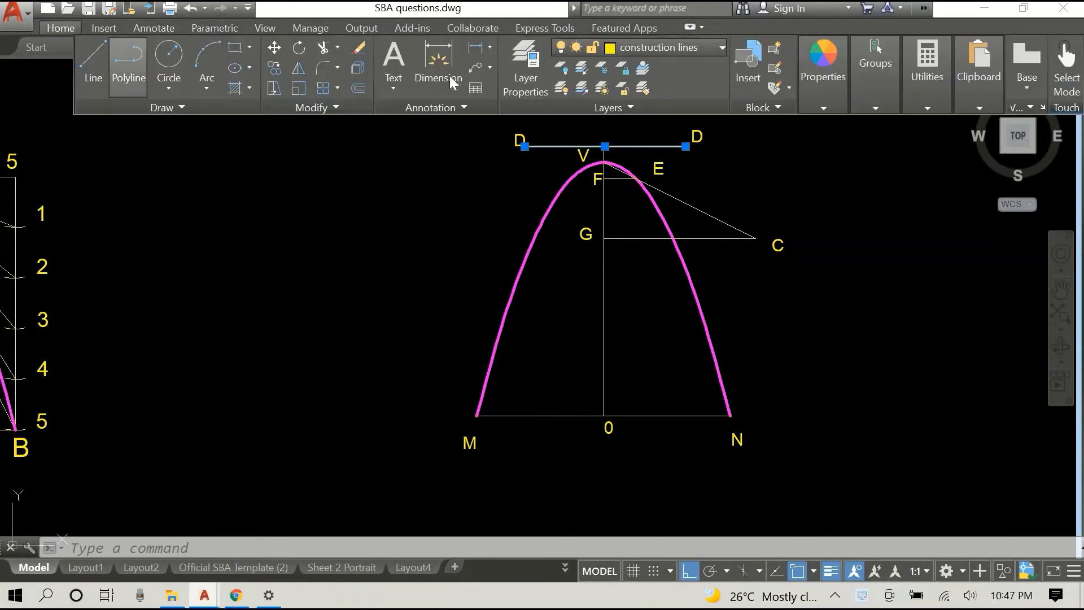
{"action": "left_click", "coordinate": [652, 49]}
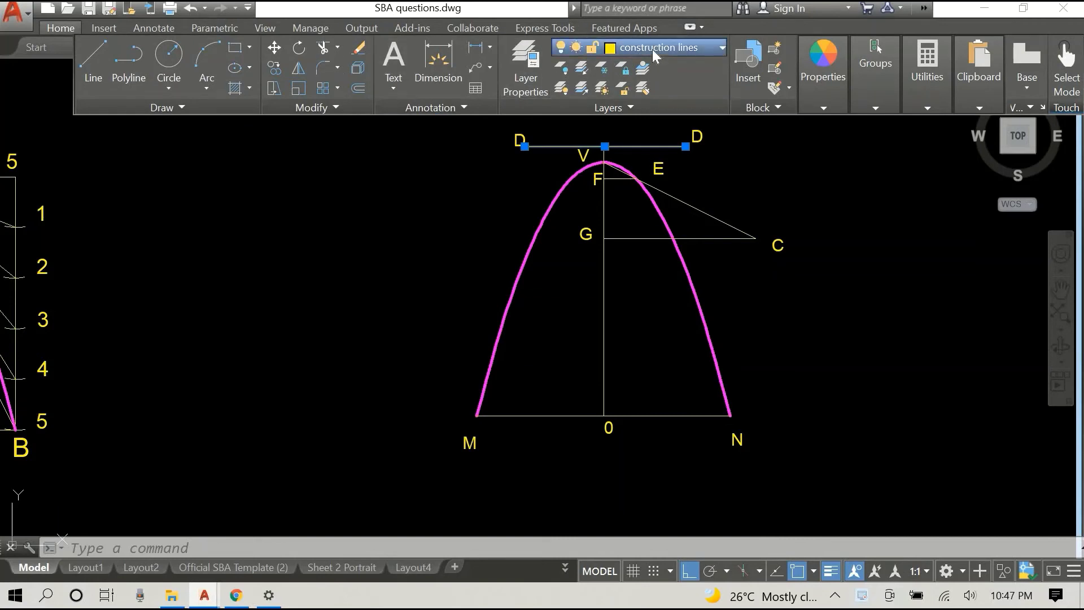
{"action": "left_click", "coordinate": [664, 395]}
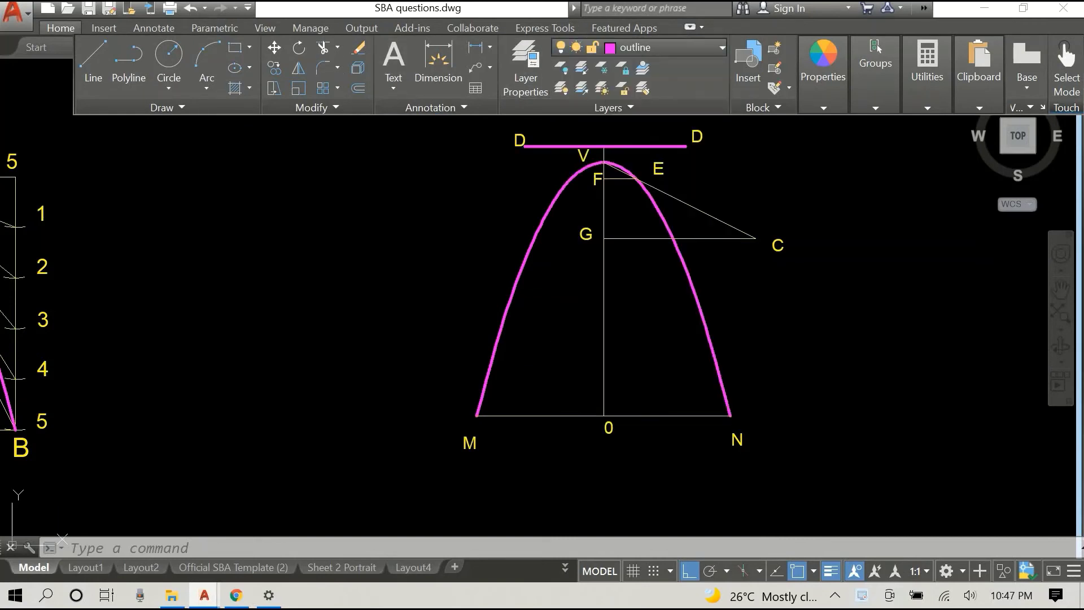
{"action": "key", "text": "Escape"}
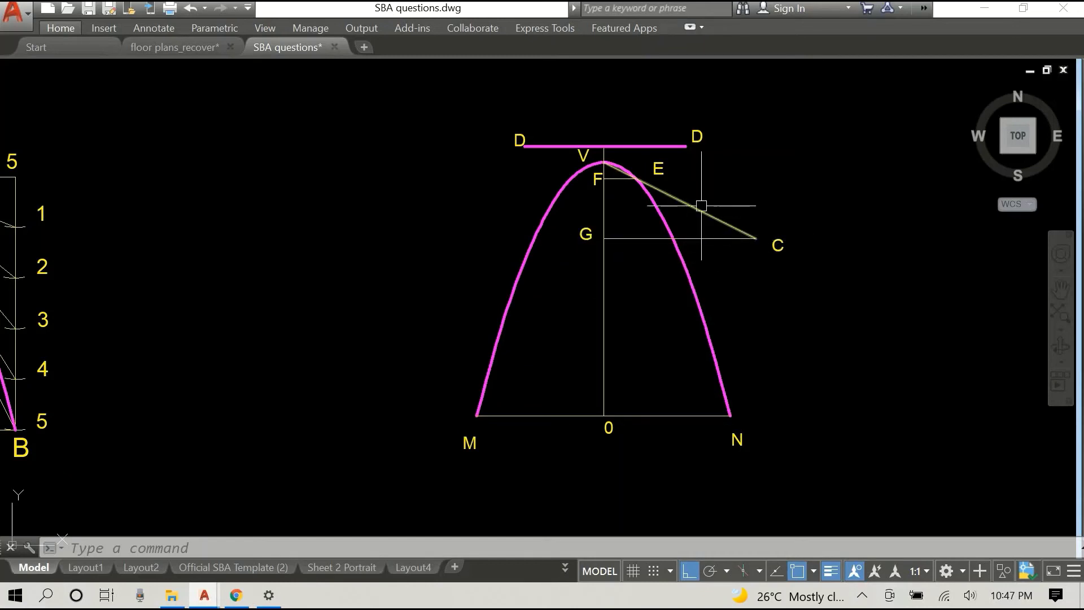
{"action": "scroll", "coordinate": [627, 165], "scroll_direction": "up", "scroll_amount": 5}
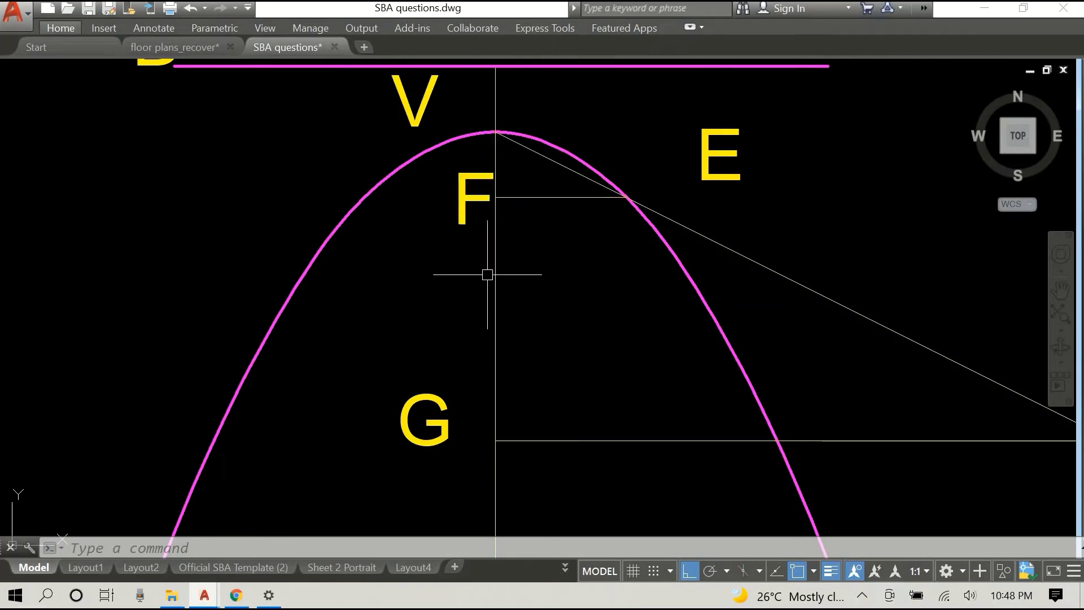
{"action": "scroll", "coordinate": [487, 279], "scroll_direction": "down", "scroll_amount": 4}
{"action": "scroll", "coordinate": [485, 275], "scroll_direction": "up", "scroll_amount": 4}
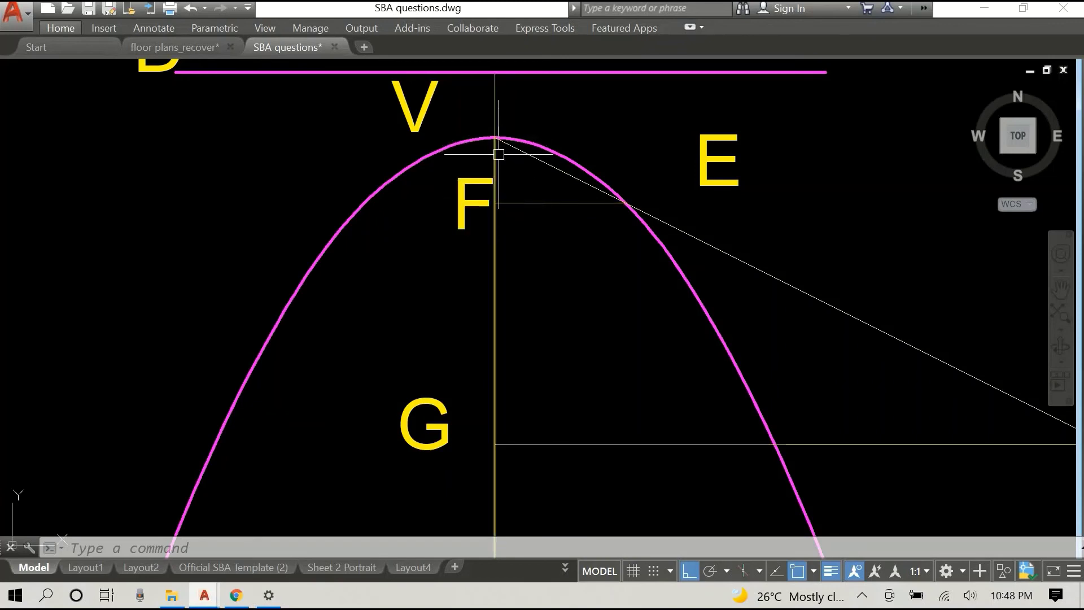
{"action": "left_click_drag", "start_coordinate": [552, 85], "coordinate": [537, 189]}
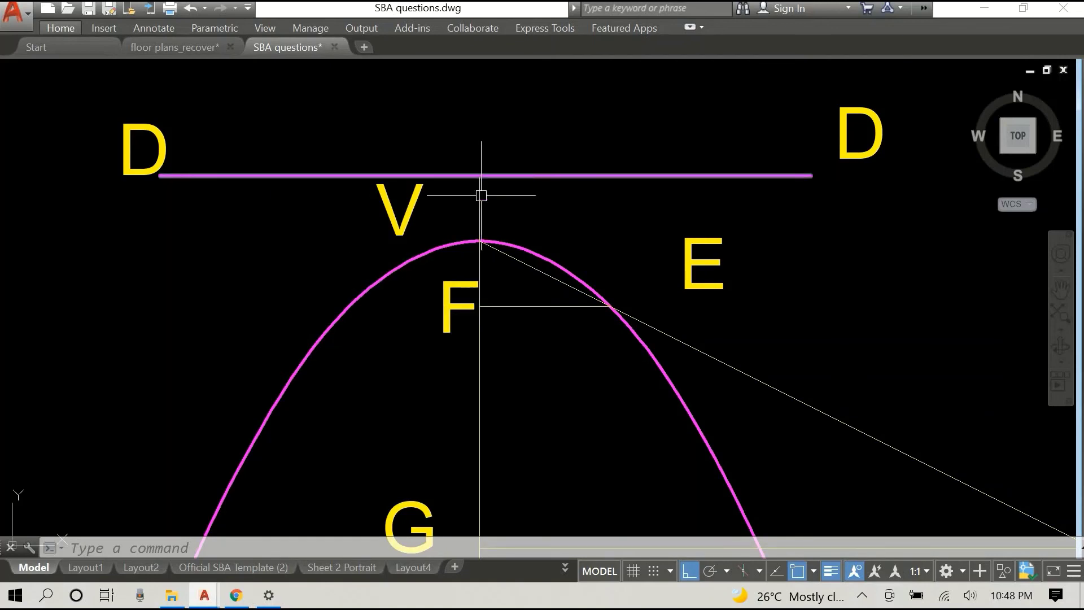
{"action": "scroll", "coordinate": [519, 149], "scroll_direction": "down", "scroll_amount": 4}
{"action": "scroll", "coordinate": [541, 172], "scroll_direction": "down", "scroll_amount": 2}
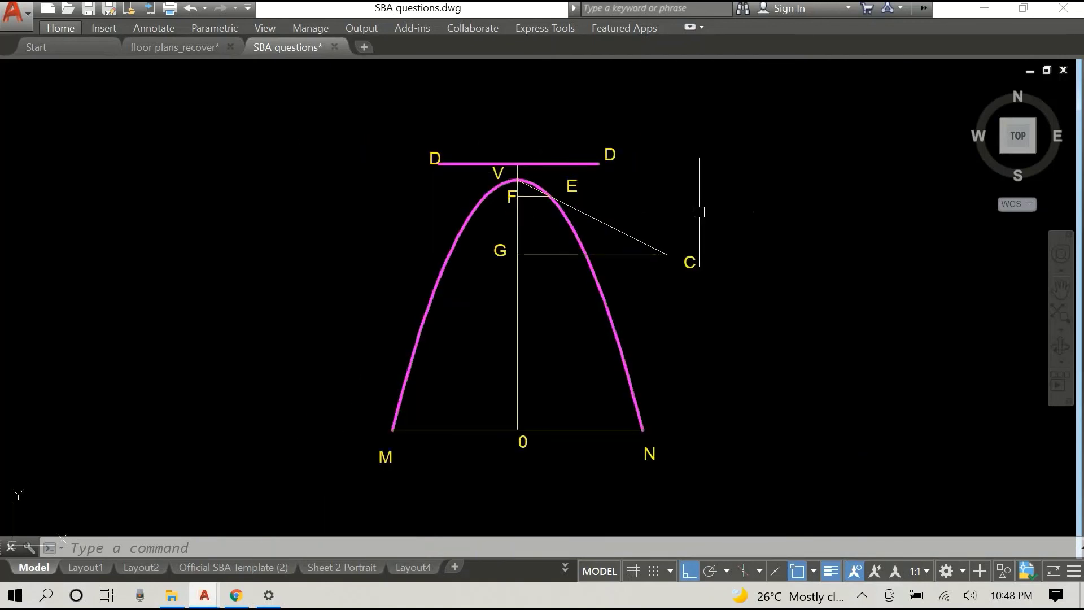